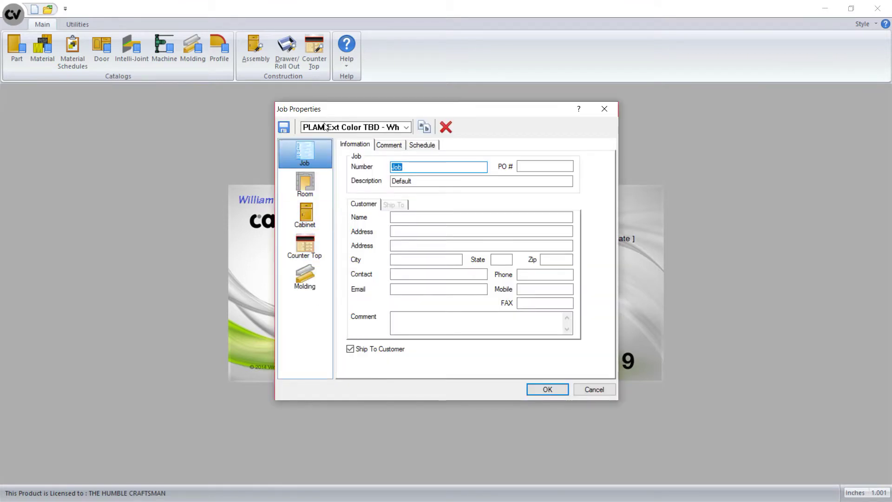
# Step: Start the job from the PLAM Ext Color TBD - Wh Mel Int template after reviewing its cabinet materials, hardware and door settings
pyautogui.click(365, 127)
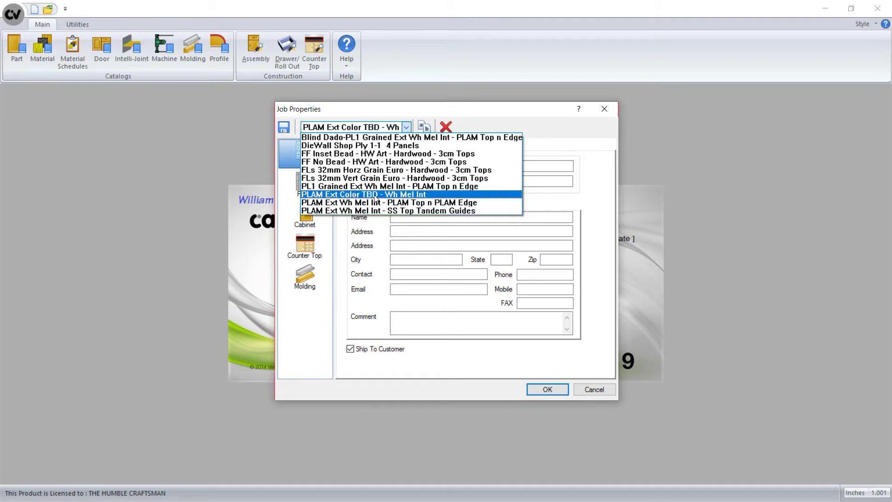
pyautogui.click(423, 195)
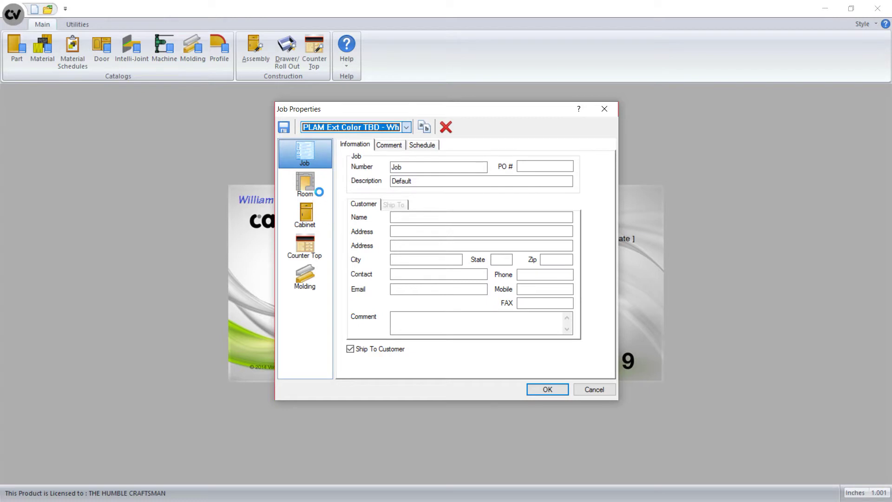
pyautogui.click(314, 220)
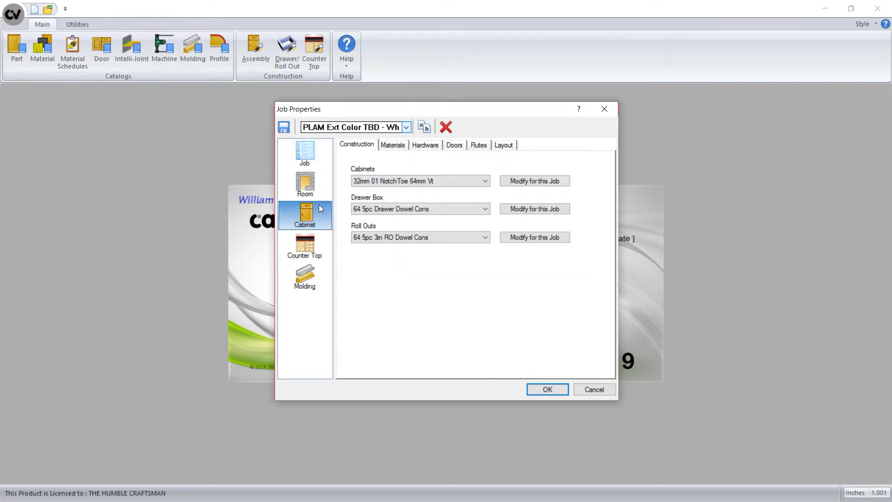
pyautogui.click(398, 148)
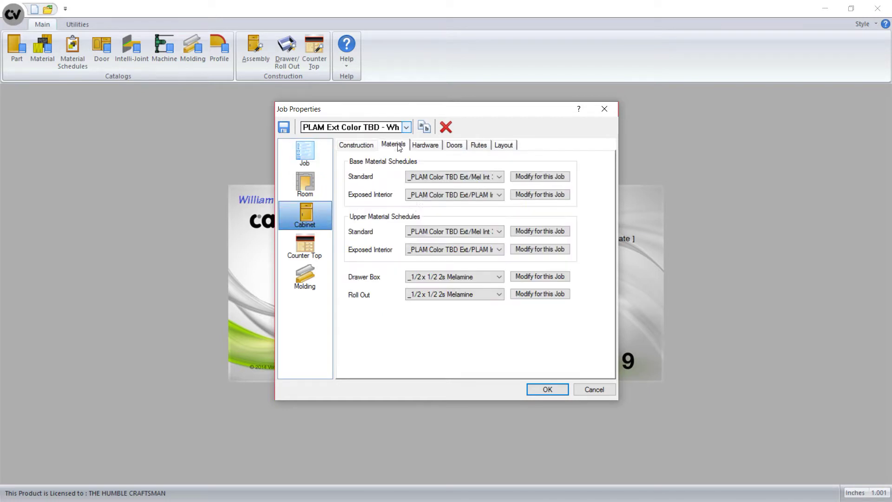
pyautogui.click(425, 147)
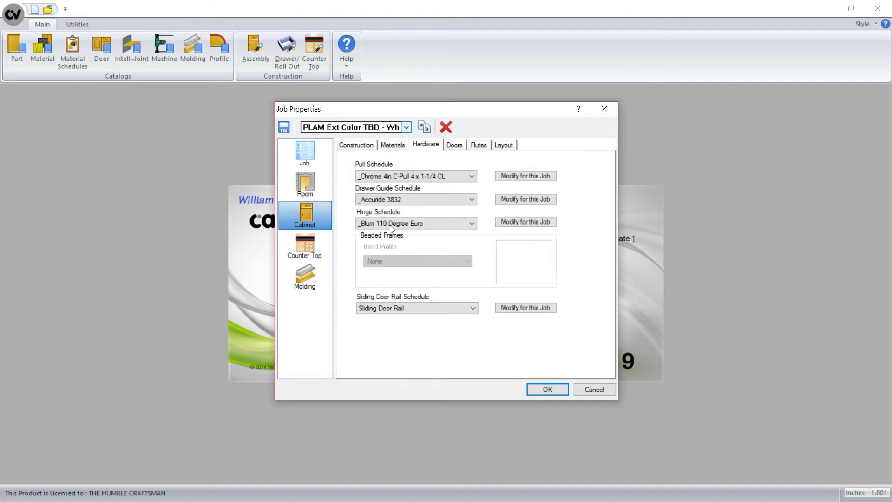
pyautogui.click(403, 148)
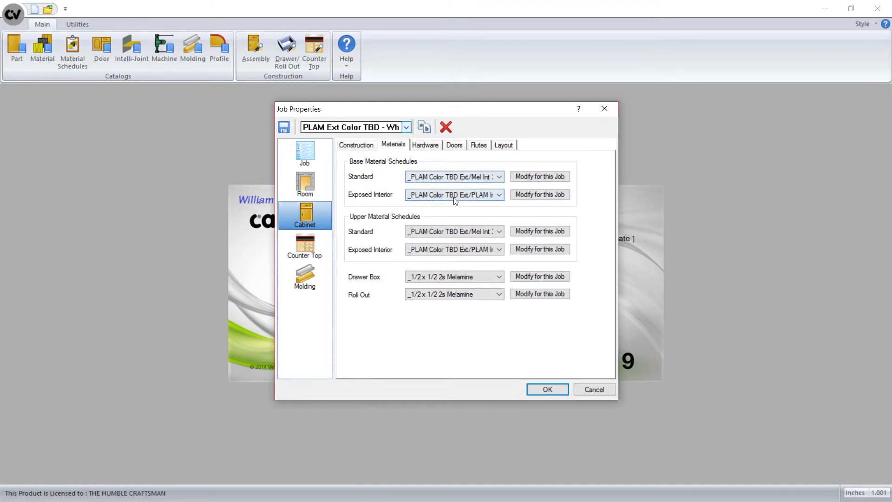
pyautogui.click(456, 148)
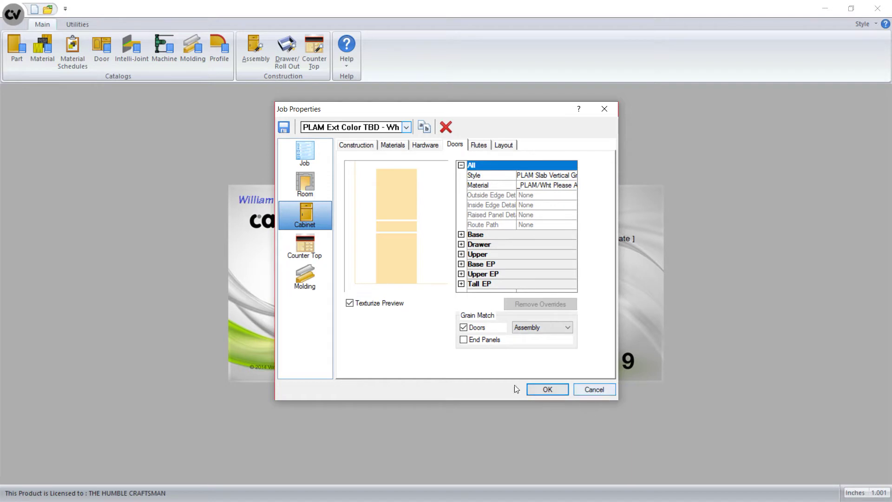
pyautogui.click(547, 390)
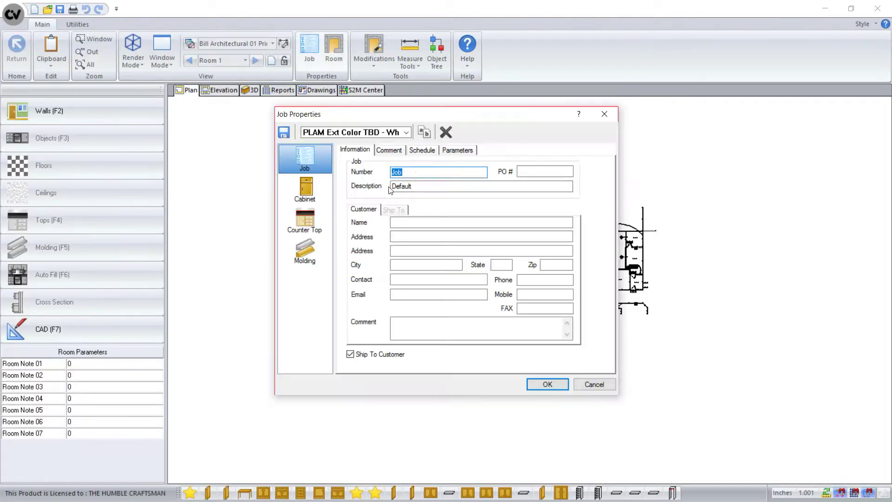
# Step: Enter a job description, accept the job properties and save the job
pyautogui.press('Tab')
pyautogui.write('L')
pyautogui.click(547, 384)
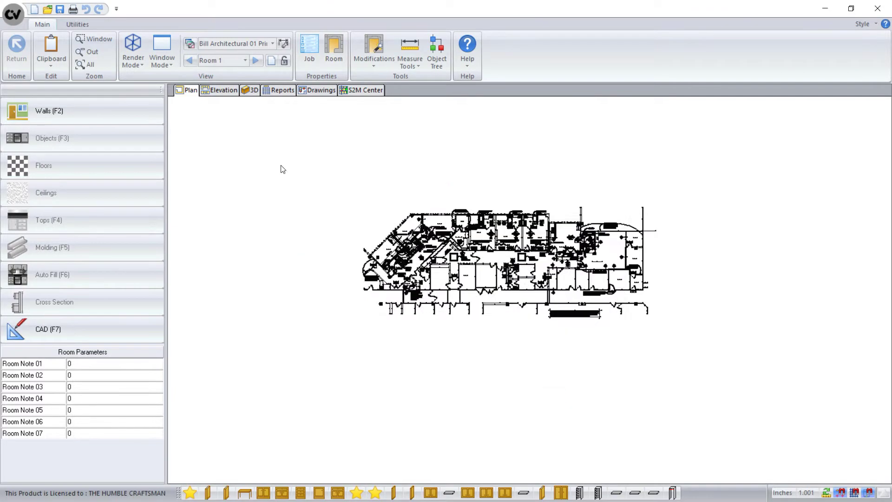
pyautogui.click(60, 9)
pyautogui.click(306, 207)
pyautogui.click(596, 362)
# Step: Measure the bathroom dimension labelled 9'-2" on the imported floor plan
pyautogui.click(48, 329)
pyautogui.scroll(10, 577, 225)
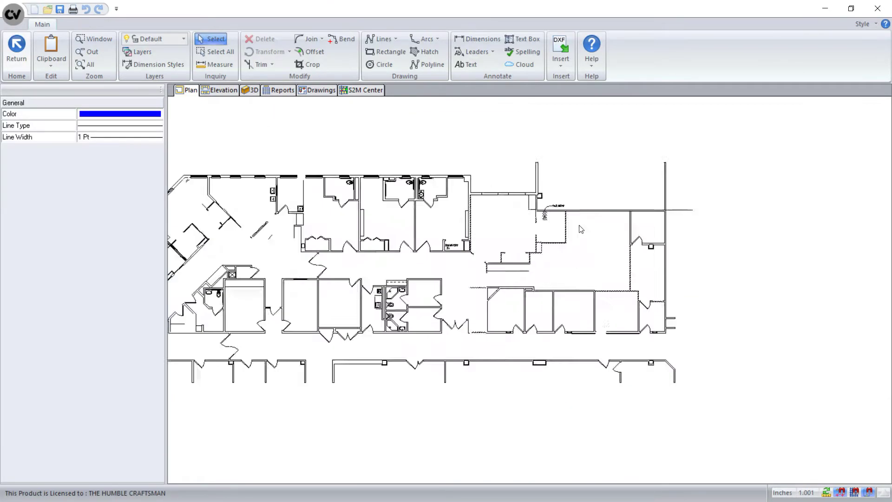
pyautogui.press('m')
pyautogui.click(563, 154)
pyautogui.click(564, 313)
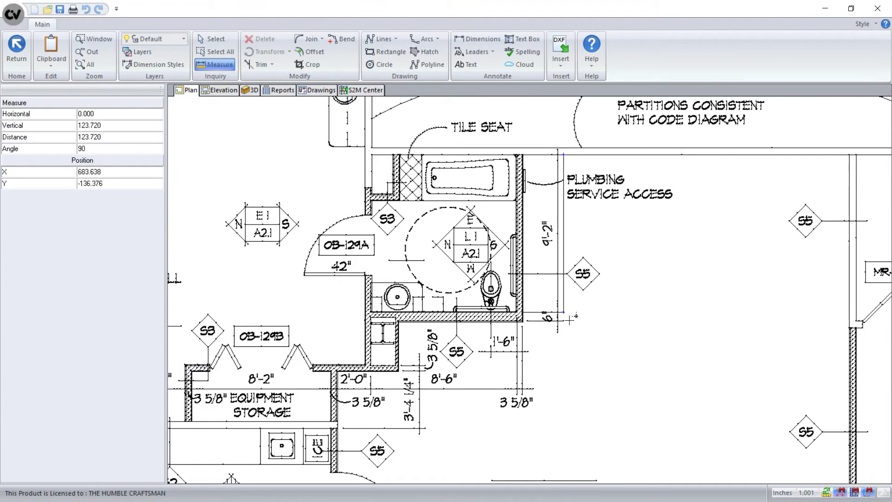
# Step: Compute the drawing's scale factor as 110/123.72 in Calculator and return to the floor plan
pyautogui.hotkey('alt', 'Tab')
pyautogui.write('110/123.72')
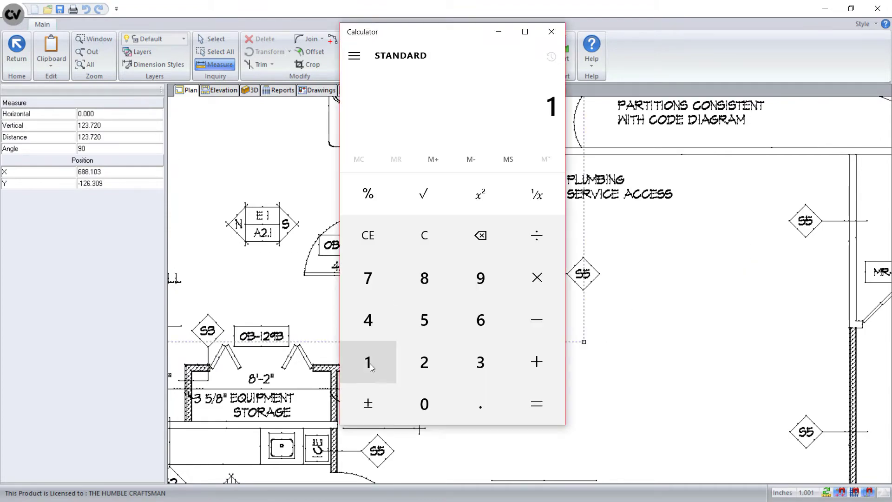
pyautogui.press('Return')
pyautogui.hotkey('alt', 'Tab')
pyautogui.scroll(-10, 534, 299)
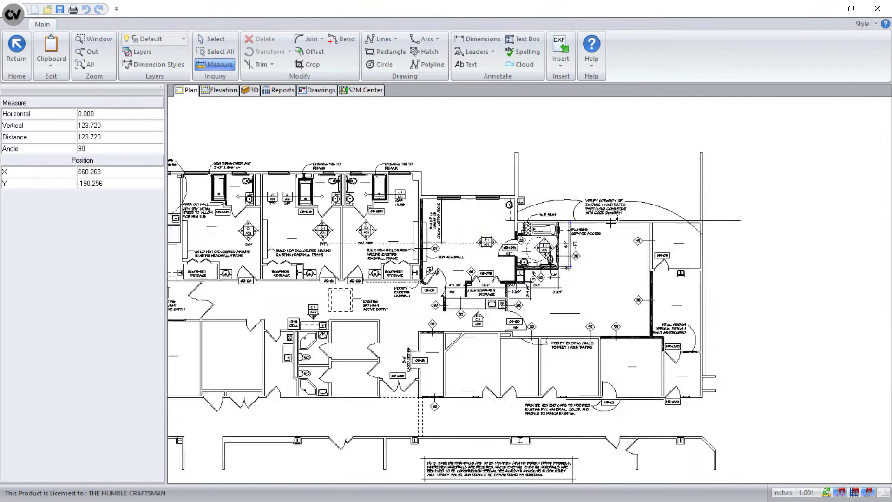
# Step: Scale the entire imported floor plan by a factor of 0.889
pyautogui.press('Escape')
pyautogui.moveTo(197, 132)
pyautogui.mouseDown()
pyautogui.moveTo(446, 195)
pyautogui.moveTo(702, 355)
pyautogui.mouseUp()
pyautogui.moveTo(673, 198); pyautogui.dragTo(657, 220)
pyautogui.press('Tab')
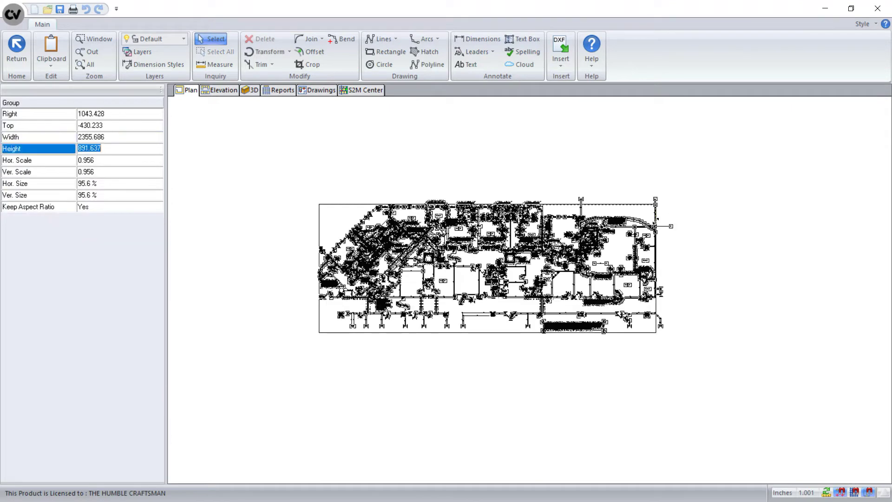
pyautogui.press('Tab')
pyautogui.write('0.889')
pyautogui.press('Tab')
pyautogui.press('Escape')
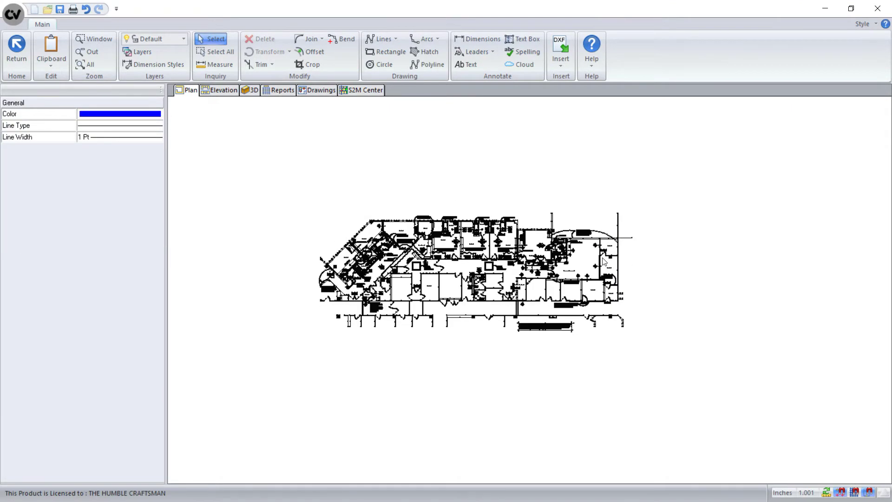
# Step: Recheck the length of the bathroom's 9'-2" dimension on the rescaled floor plan
pyautogui.click(215, 64)
pyautogui.scroll(10, 579, 248)
pyautogui.click(543, 345)
pyautogui.click(543, 176)
pyautogui.scroll(-3, 637, 207)
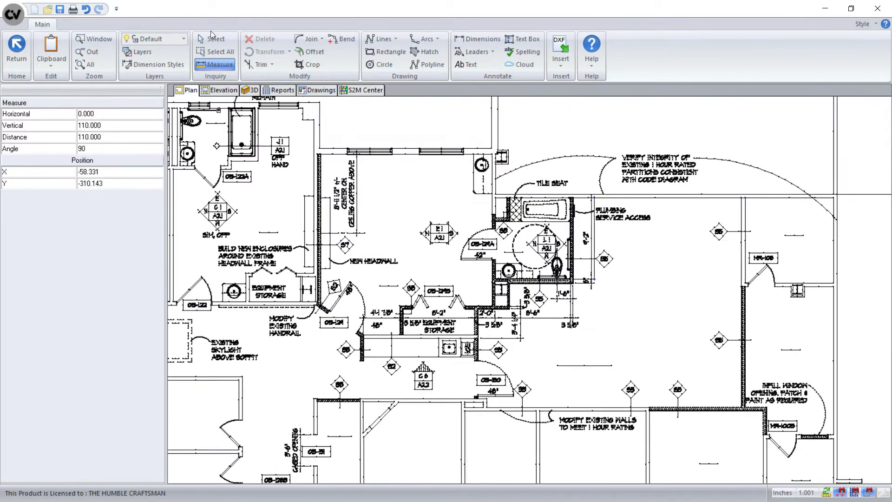
# Step: Save the linework of the room with the tile-seat bathroom as a symbol in the Temporary Symbols category
pyautogui.click(213, 39)
pyautogui.scroll(-2, 584, 134)
pyautogui.moveTo(542, 316); pyautogui.dragTo(428, 139)
pyautogui.scroll(-2, 429, 139)
pyautogui.rightClick(398, 170)
pyautogui.click(453, 179)
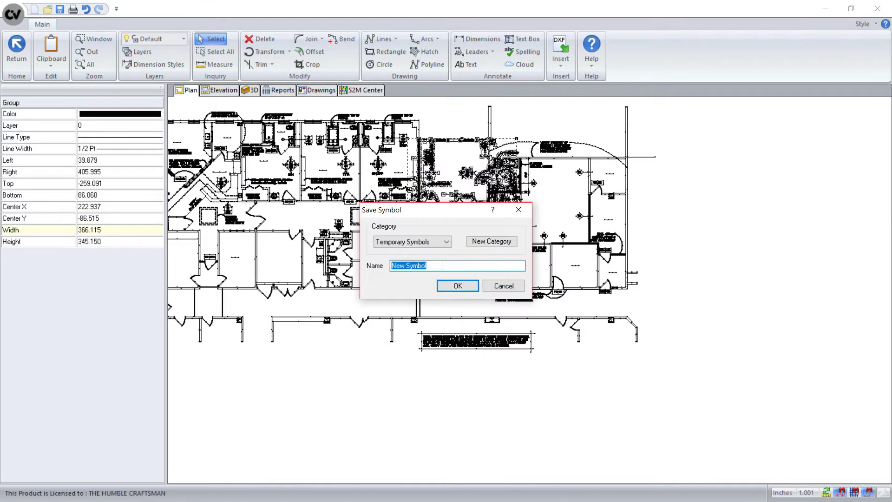
pyautogui.click(457, 286)
pyautogui.press('Escape')
# Step: Save the linework around the angled wing's lower rooms as a temporary symbol named room 002
pyautogui.moveTo(195, 232); pyautogui.dragTo(514, 292, button='middle')
pyautogui.scroll(3, 466, 287)
pyautogui.moveTo(567, 358); pyautogui.dragTo(381, 209)
pyautogui.rightClick(376, 281)
pyautogui.click(418, 290)
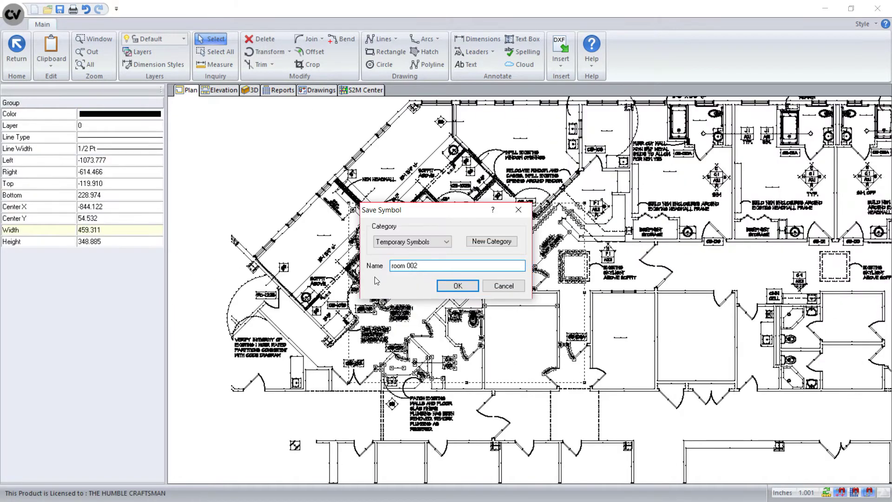
pyautogui.press('Return')
# Step: Clear the full floor plan and insert the saved symbol of the room with the tile-seat bathroom
pyautogui.scroll(-5, 446, 343)
pyautogui.scroll(-2, 417, 199)
pyautogui.click(417, 199)
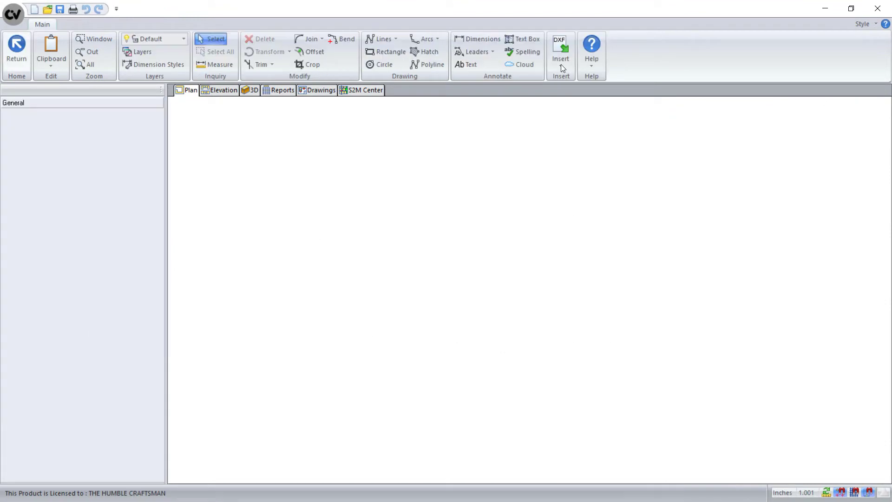
pyautogui.click(562, 65)
pyautogui.click(562, 72)
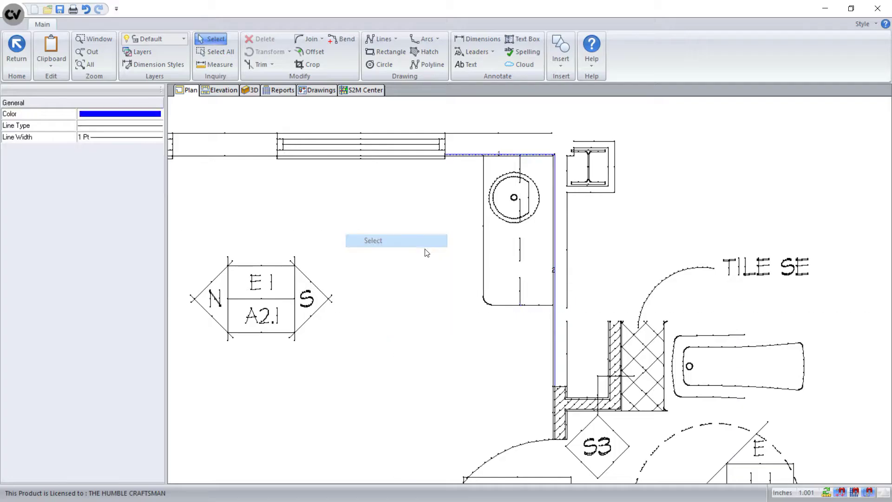
# Step: Work in the wall elevation on the face sections of the drawer and door base cabinet
pyautogui.click(219, 90)
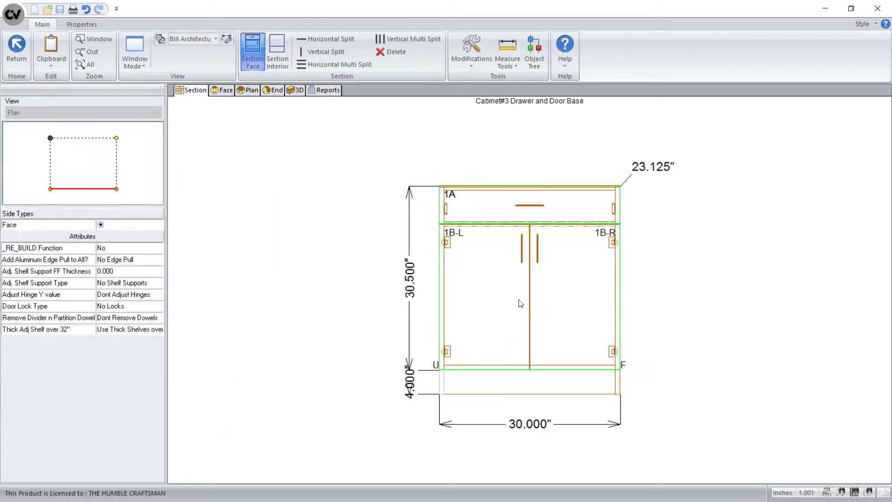
pyautogui.click(614, 253)
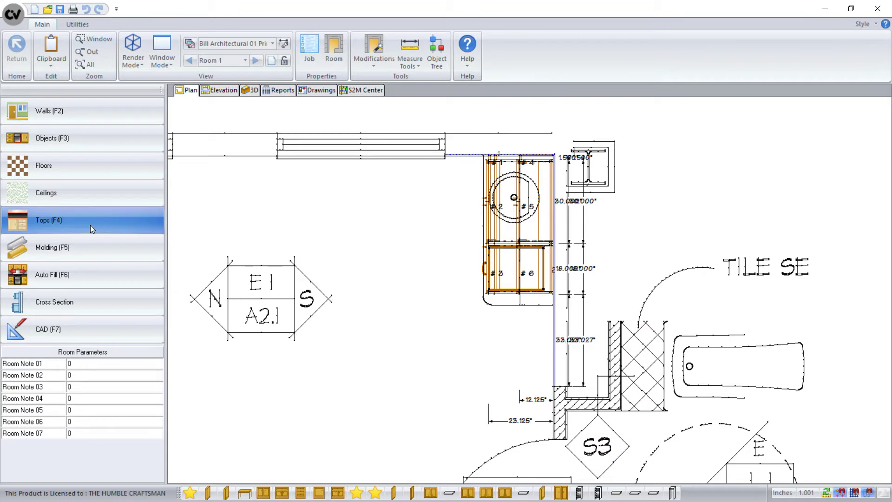
# Step: Automatically build the countertop over the base cabinets along the wall
pyautogui.click(90, 225)
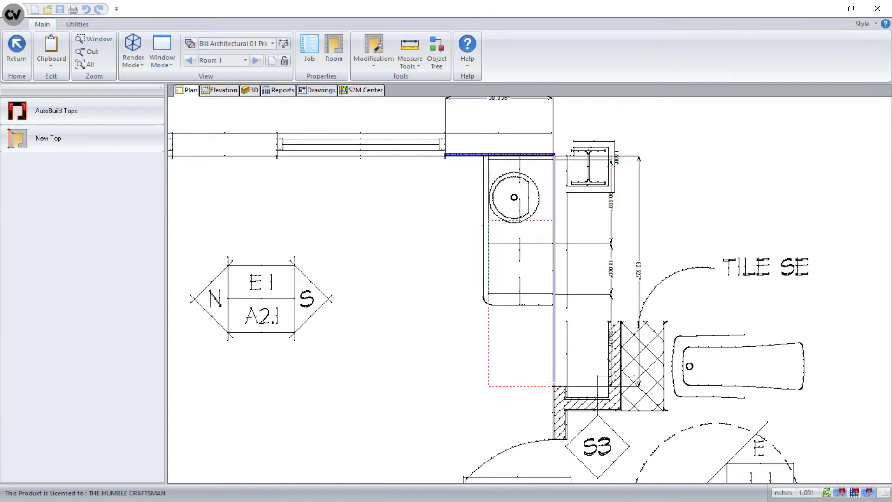
pyautogui.click(70, 112)
pyautogui.scroll(3, 466, 297)
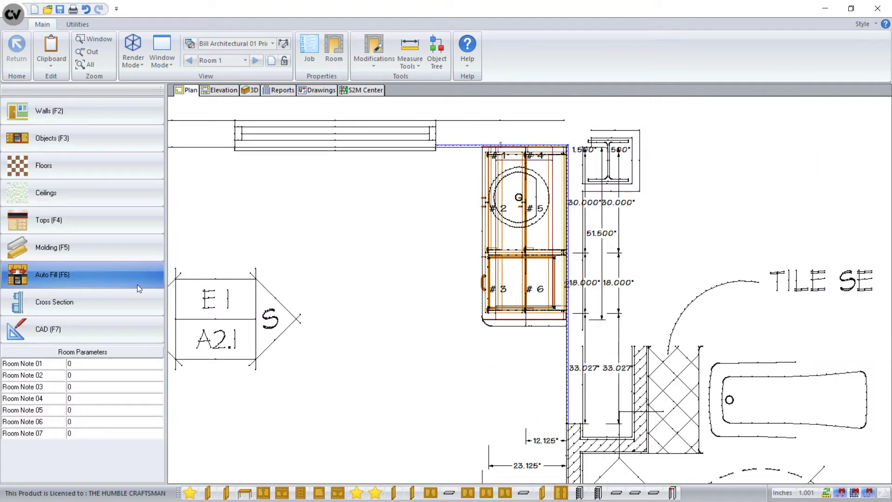
# Step: Round the countertop's free outer corner with a 3-inch fillet
pyautogui.rightClick(464, 282)
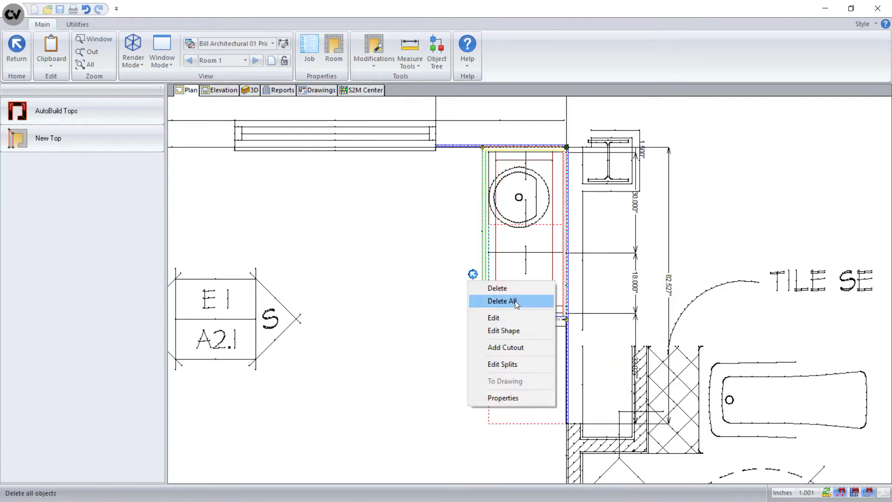
pyautogui.click(498, 341)
pyautogui.click(114, 113)
pyautogui.write('3')
pyautogui.click(482, 302)
pyautogui.click(500, 319)
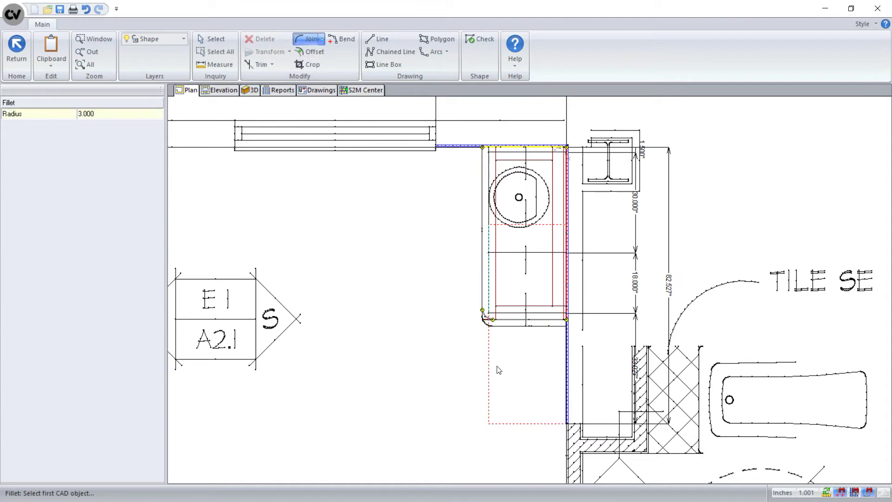
pyautogui.click(16, 48)
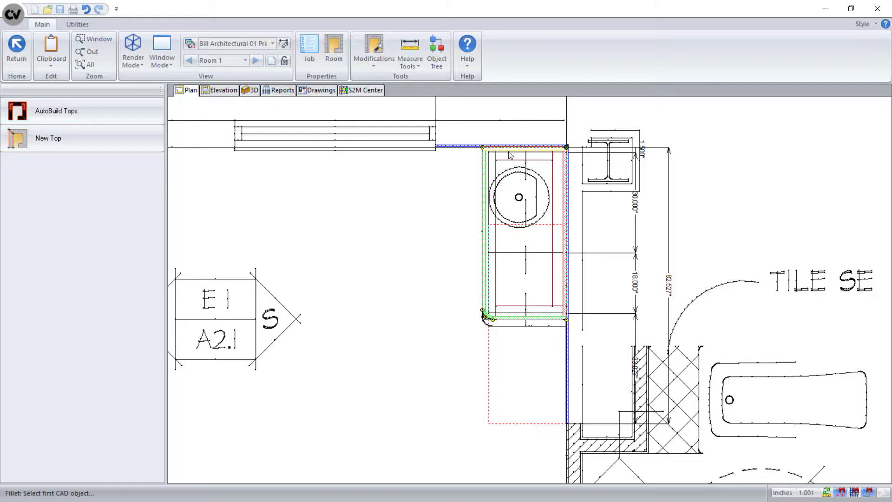
# Step: Edit the edge settings along the countertop's wall side
pyautogui.doubleClick(566, 244)
pyautogui.click(151, 195)
pyautogui.click(121, 216)
pyautogui.click(17, 49)
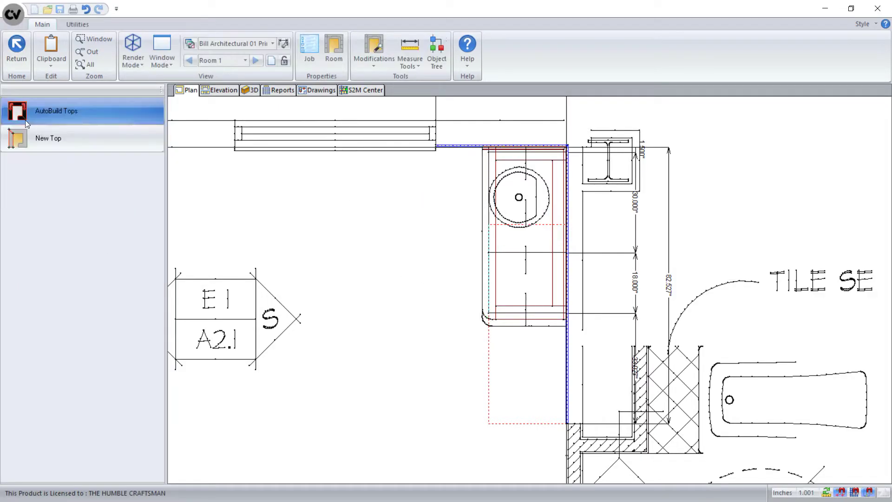
# Step: Remove the imported floor plan linework around the cabinets and leave CAD mode
pyautogui.scroll(-5, 491, 209)
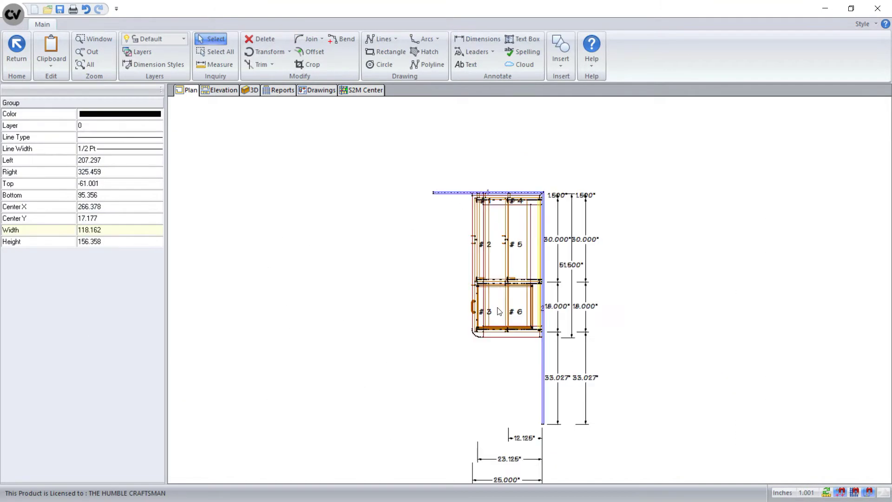
pyautogui.click(16, 46)
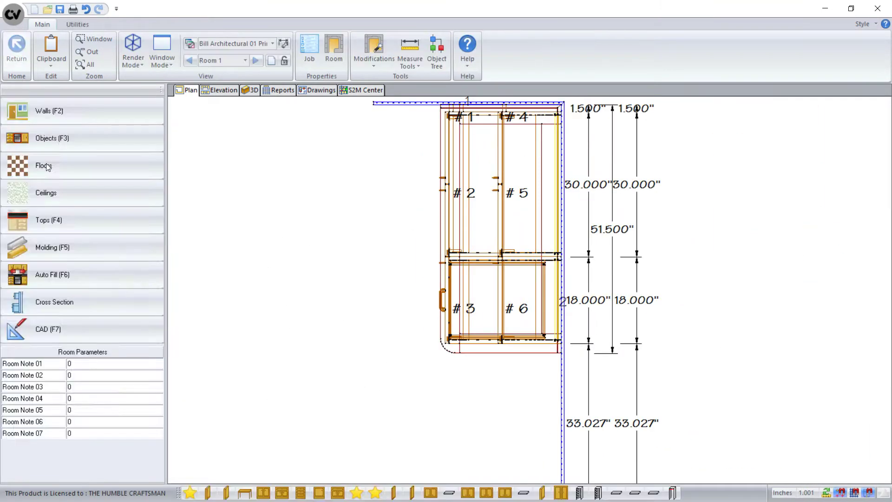
# Step: Switch the plan dimensions to 1/32-inch fractions and apply the Bill Architectural 01 Print view style
pyautogui.rightClick(388, 272)
pyautogui.click(410, 324)
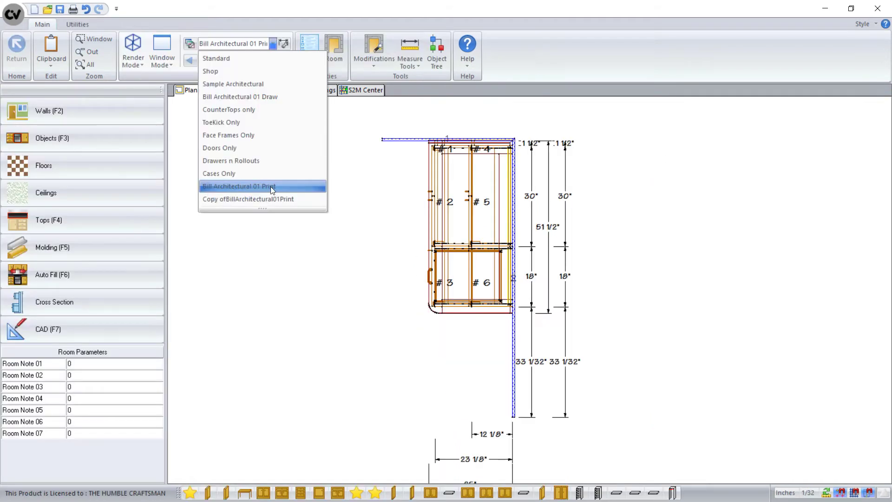
pyautogui.click(270, 186)
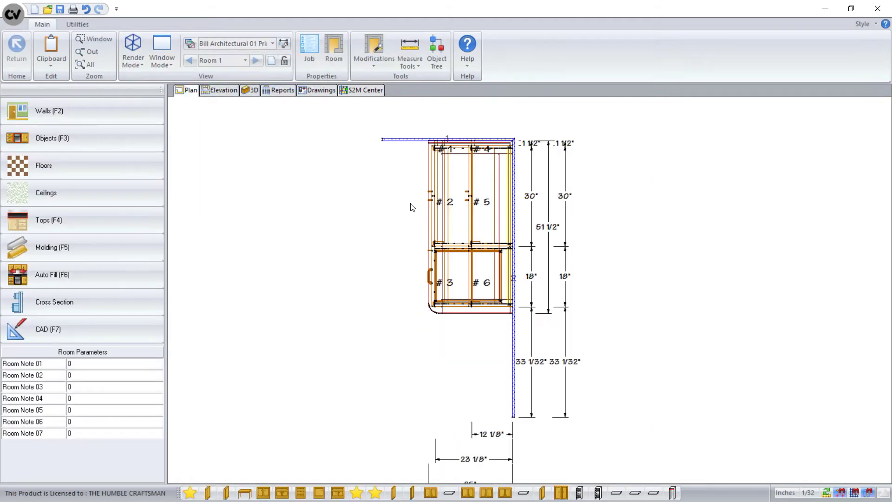
# Step: Delete the note about securing the cabinet to the floor from the false front sink base's end view
pyautogui.click(223, 92)
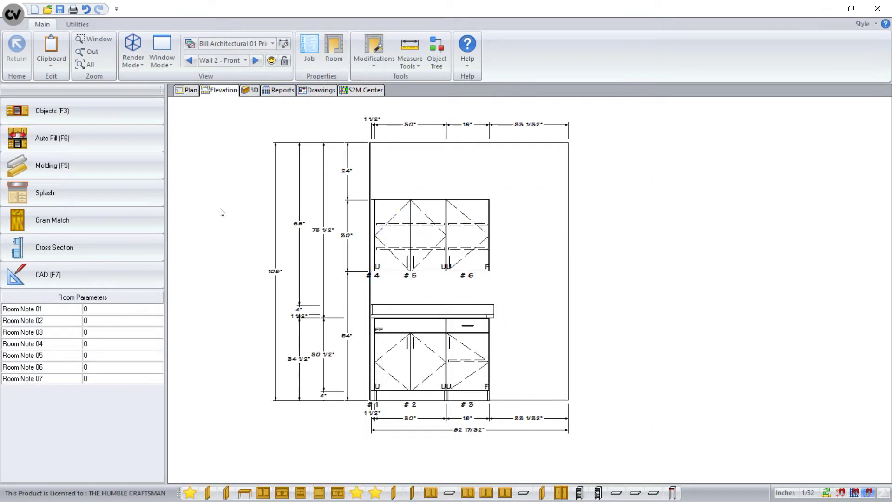
pyautogui.doubleClick(420, 368)
pyautogui.click(273, 90)
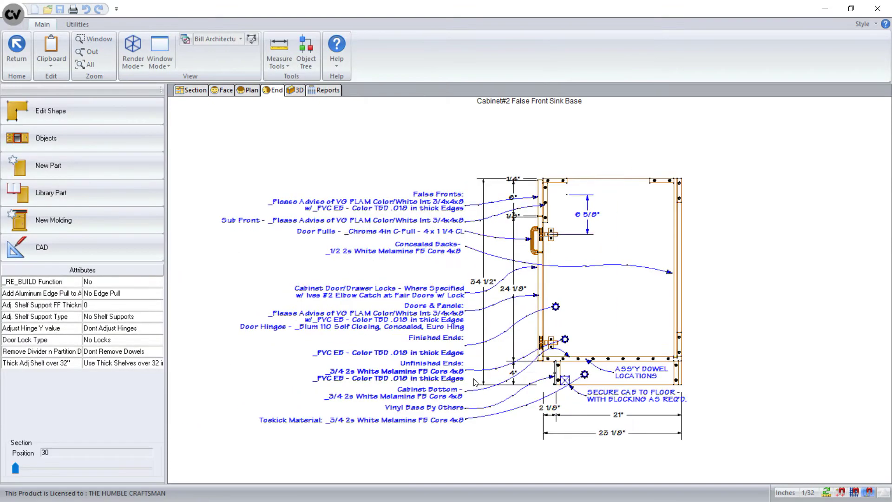
pyautogui.click(587, 391)
pyautogui.press('Delete')
# Step: Point the assembly dowel callout's arrow at the sink base's bottom dowels and move the 6 5/8" dimension up to the sub front
pyautogui.scroll(6, 597, 370)
pyautogui.click(597, 370)
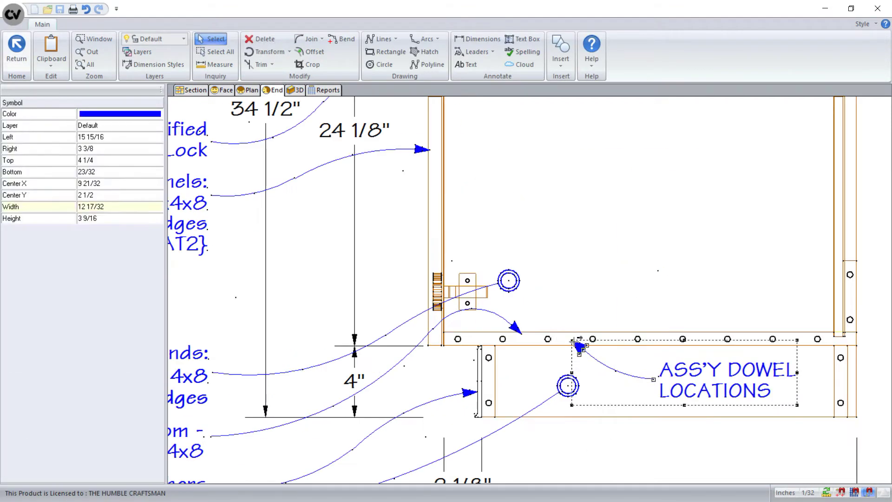
pyautogui.press('Escape')
pyautogui.scroll(-6, 669, 322)
pyautogui.scroll(5, 611, 154)
pyautogui.click(579, 275)
pyautogui.moveTo(579, 274); pyautogui.dragTo(578, 243)
pyautogui.press('Escape')
pyautogui.scroll(-4, 693, 224)
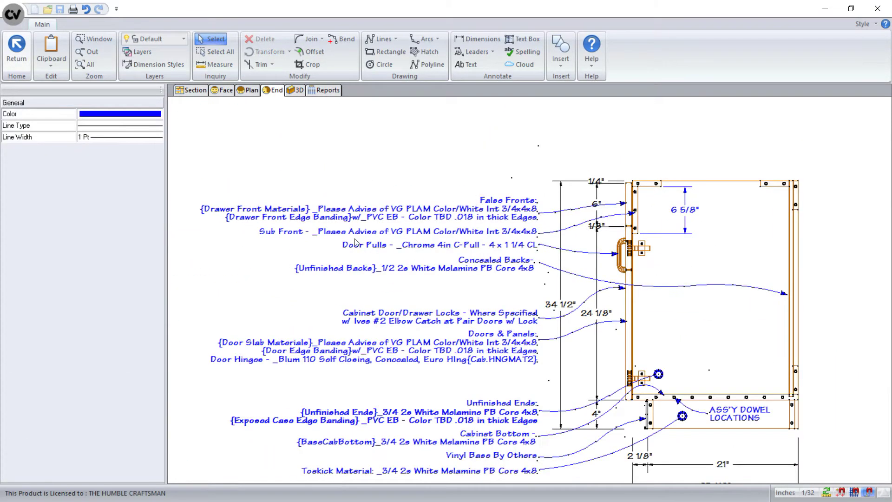
pyautogui.scroll(-4, 424, 326)
# Step: Save all the sink base's end-view annotations as temporary symbol cab 2 and clear them from the view
pyautogui.hotkey('ctrl', 'a')
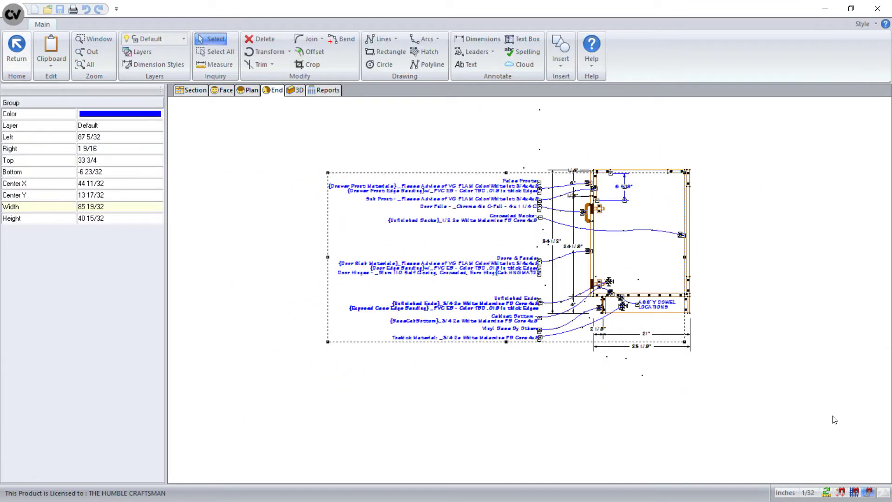
pyautogui.rightClick(369, 241)
pyautogui.click(409, 250)
pyautogui.click(458, 286)
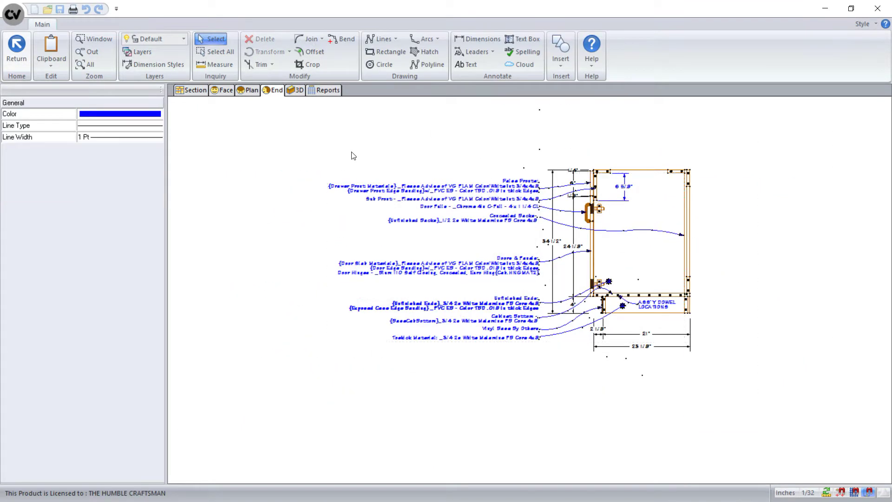
pyautogui.moveTo(426, 250)
pyautogui.mouseDown()
pyautogui.moveTo(891, 237)
pyautogui.moveTo(891, 249)
pyautogui.mouseUp()
pyautogui.click(16, 48)
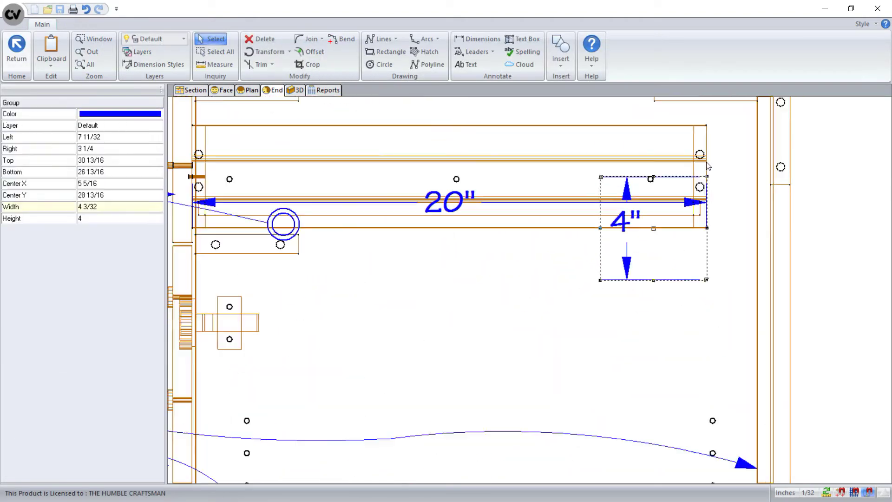
# Step: Fit the 4" height dimension to the drawer box and delete an unneeded callout from the drawer base's end view
pyautogui.scroll(-6, 538, 201)
pyautogui.click(538, 201)
pyautogui.press('Delete')
# Step: Move the Drawer Pulls callout so that its arrow meets the pull on the drawer front
pyautogui.scroll(3, 561, 215)
pyautogui.click(561, 216)
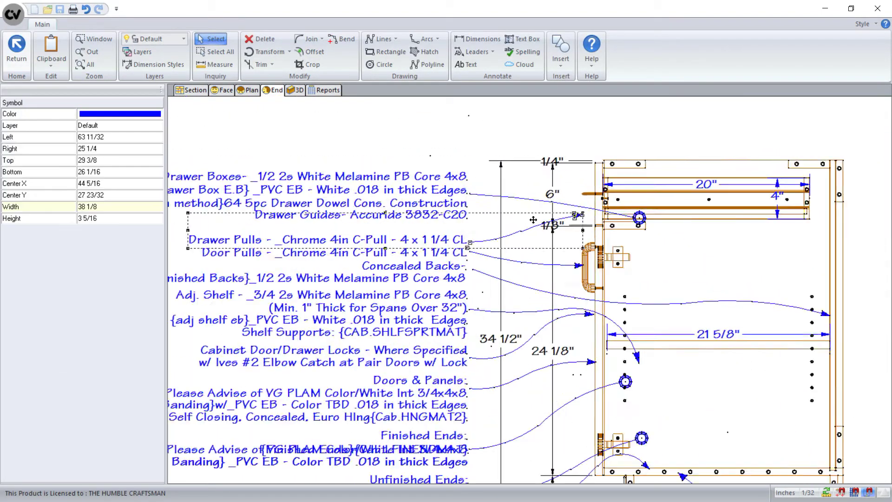
pyautogui.click(516, 209)
pyautogui.moveTo(561, 217); pyautogui.dragTo(583, 162)
pyautogui.scroll(-3, 512, 130)
pyautogui.scroll(2, 502, 218)
pyautogui.scroll(-1, 511, 206)
# Step: Ungroup the adjustable shelf callout, set its arrow on the shelf, and delete the cabinet door/drawer locks callout
pyautogui.rightClick(521, 244)
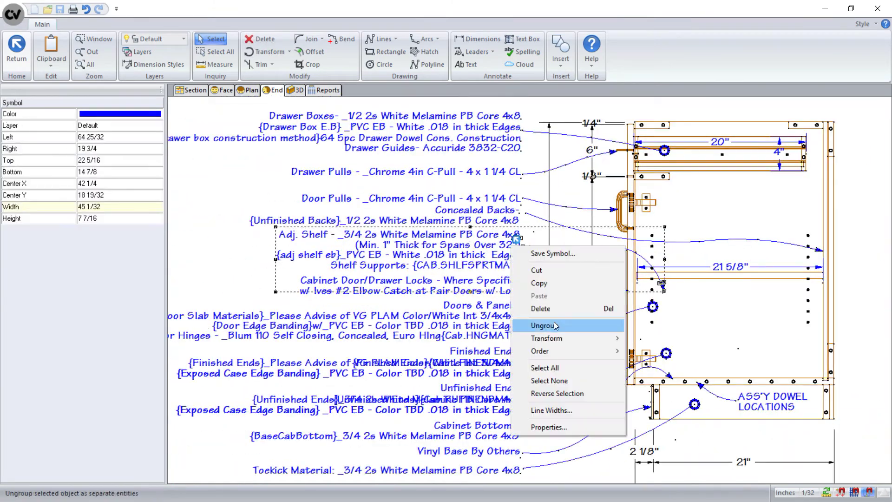
pyautogui.click(554, 324)
pyautogui.scroll(5, 658, 277)
pyautogui.moveTo(670, 314); pyautogui.dragTo(670, 266)
pyautogui.scroll(-4, 683, 267)
pyautogui.click(488, 276)
pyautogui.press('Delete')
pyautogui.press('Escape')
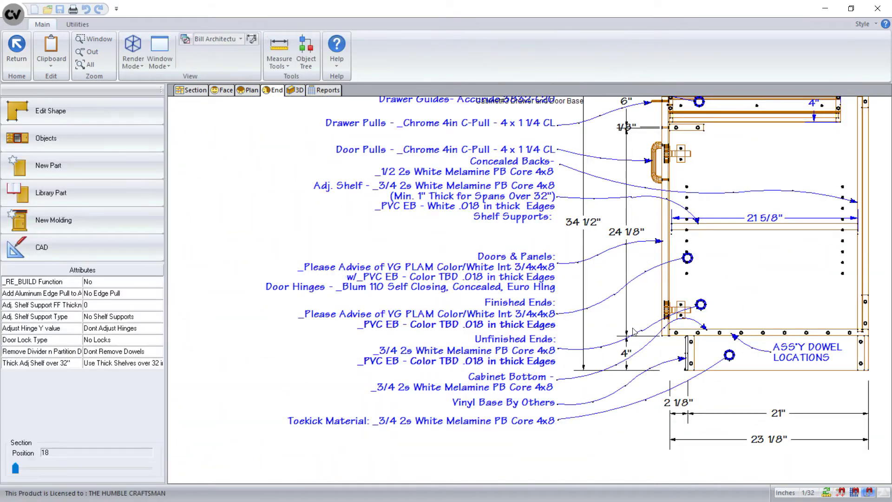
# Step: Save all the drawer and door base's end-view annotations as temporary symbol cab 3 and clear them from the view
pyautogui.scroll(-2, 516, 439)
pyautogui.scroll(4, 697, 365)
pyautogui.click(99, 250)
pyautogui.scroll(-3, 765, 363)
pyautogui.scroll(4, 647, 168)
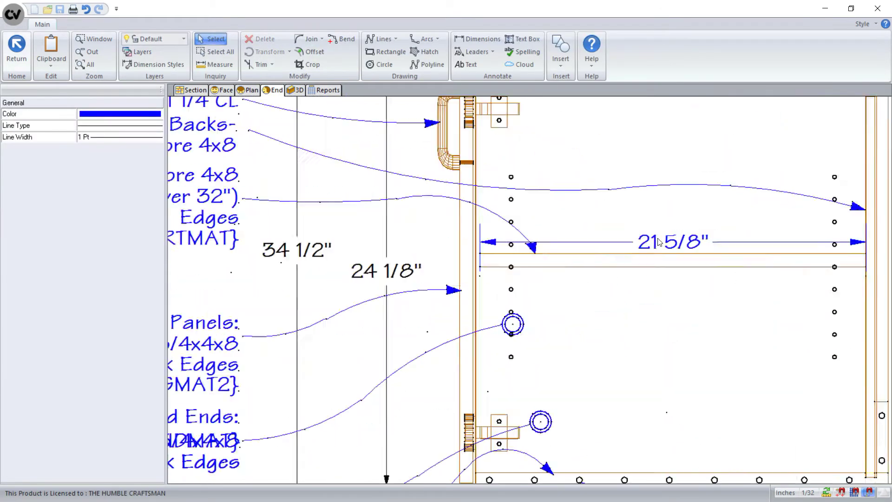
pyautogui.moveTo(403, 293); pyautogui.dragTo(370, 303)
pyautogui.scroll(3, 424, 233)
pyautogui.scroll(-7, 612, 248)
pyautogui.scroll(-2, 793, 290)
pyautogui.moveTo(236, 119)
pyautogui.mouseDown()
pyautogui.moveTo(684, 239)
pyautogui.moveTo(850, 450)
pyautogui.mouseUp()
pyautogui.rightClick(316, 205)
pyautogui.click(336, 272)
pyautogui.click(458, 286)
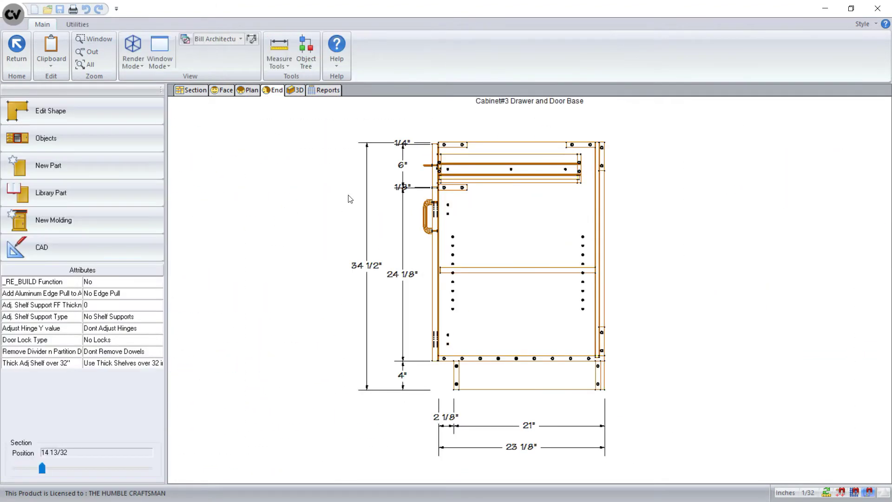
# Step: Open the end view of upper cabinet #6 for CAD editing and delete the callouts that do not apply
pyautogui.doubleClick(475, 236)
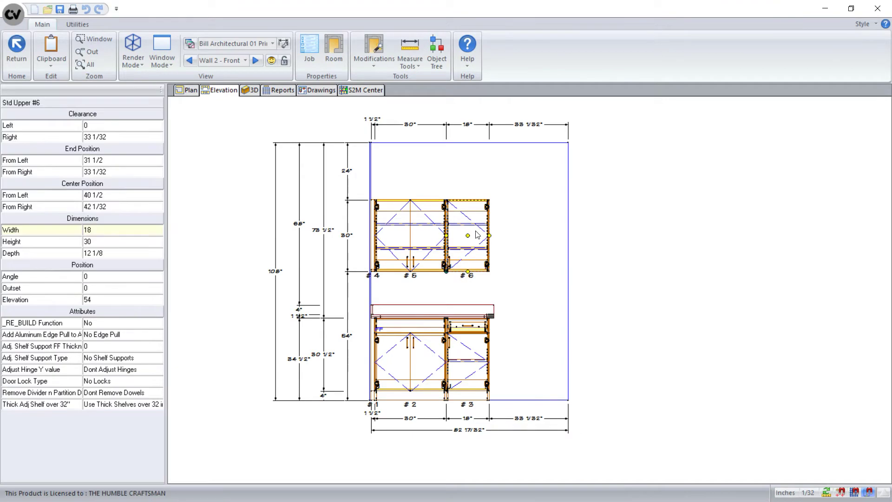
pyautogui.press('F7')
pyautogui.moveTo(533, 190); pyautogui.dragTo(517, 173, button='middle')
pyautogui.click(627, 209)
pyautogui.press('Delete')
pyautogui.click(623, 249)
pyautogui.press('Delete')
pyautogui.scroll(5, 571, 353)
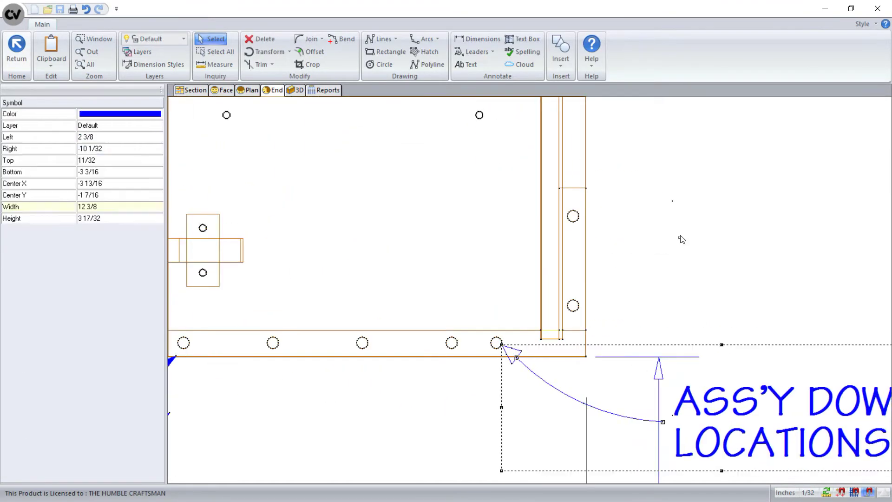
pyautogui.scroll(-5, 670, 315)
pyautogui.press('Delete')
# Step: Align the end of the upper cabinet's shelf-depth dimension with the shelf's rear corner and leave CAD mode
pyautogui.scroll(5, 599, 225)
pyautogui.click(634, 275)
pyautogui.moveTo(530, 309); pyautogui.dragTo(522, 311)
pyautogui.scroll(8, 739, 310)
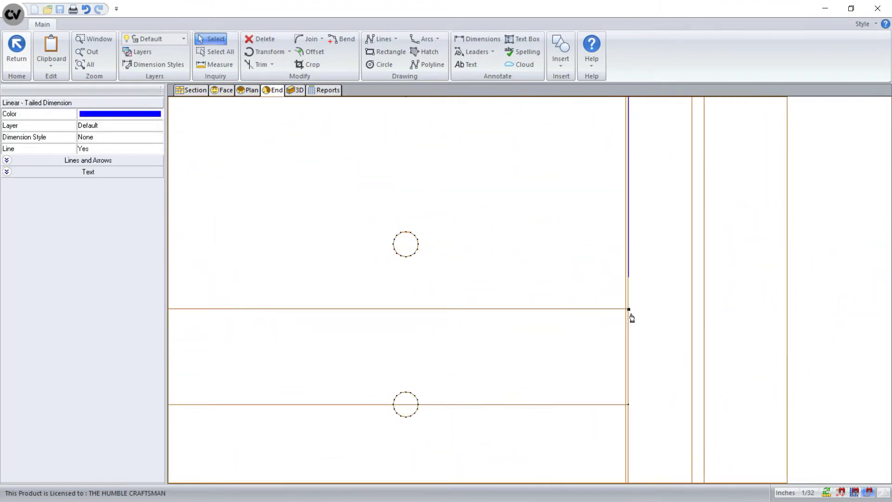
pyautogui.scroll(-10, 629, 315)
pyautogui.click(17, 48)
pyautogui.scroll(-2, 716, 290)
# Step: Save the upper cabinet's annotations as temporary symbol cab 6, then send the cleared end view to the drawings
pyautogui.click(41, 247)
pyautogui.click(511, 209)
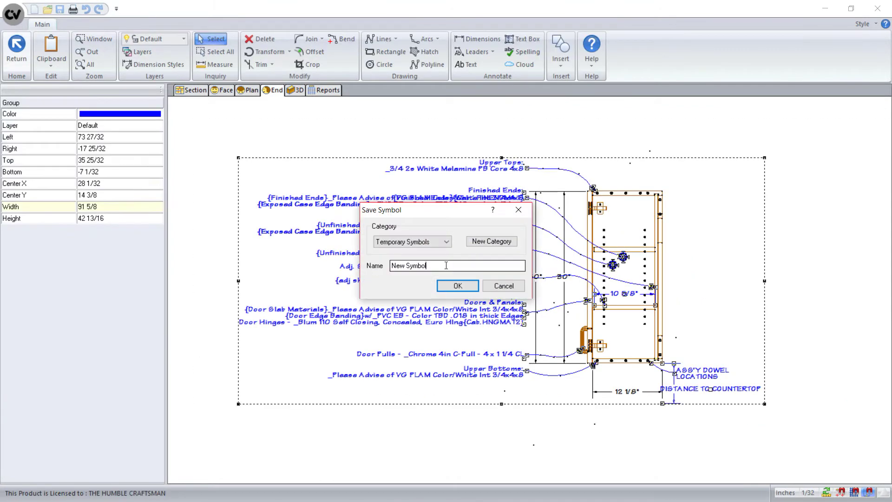
pyautogui.click(458, 285)
pyautogui.scroll(-4, 476, 164)
pyautogui.moveTo(483, 228); pyautogui.dragTo(836, 235)
pyautogui.click(628, 232)
pyautogui.click(16, 49)
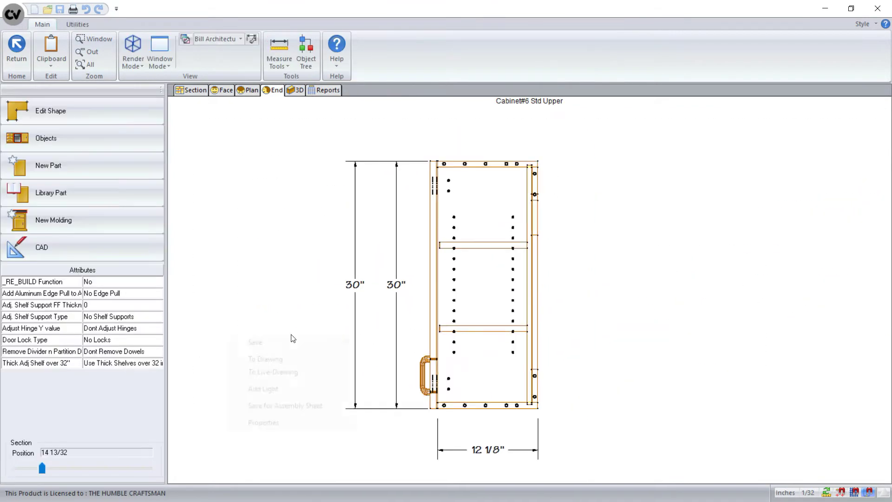
pyautogui.click(16, 48)
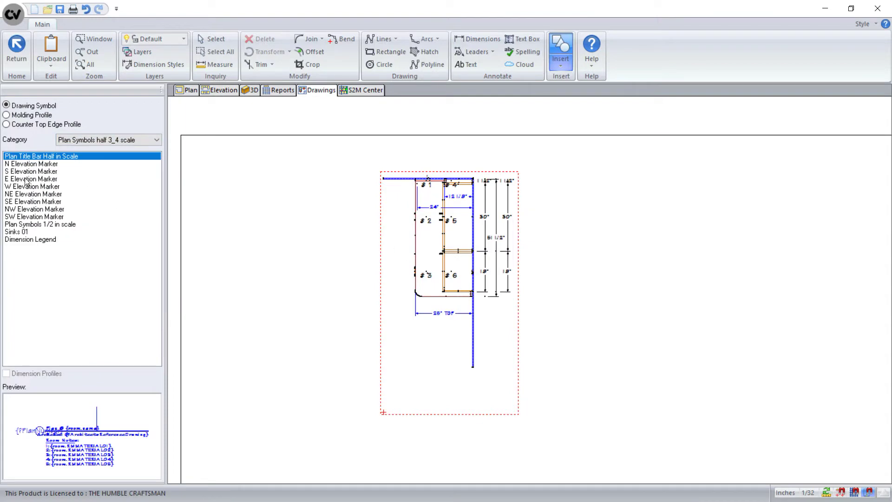
# Step: Insert an E Elevation Marker in front of the plan's cabinets with elevation number 2 and sheet number SH2
pyautogui.click(25, 180)
pyautogui.click(382, 253)
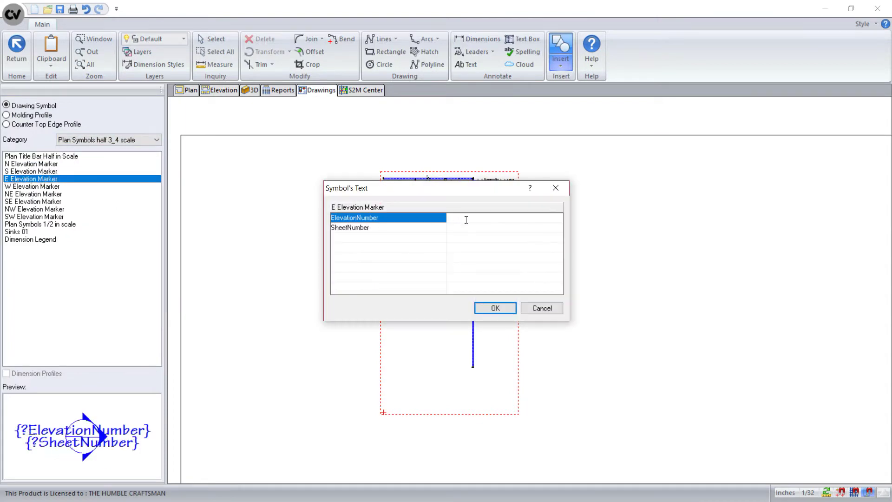
pyautogui.click(466, 219)
pyautogui.write('2')
pyautogui.click(466, 227)
pyautogui.write('SH2')
pyautogui.click(496, 307)
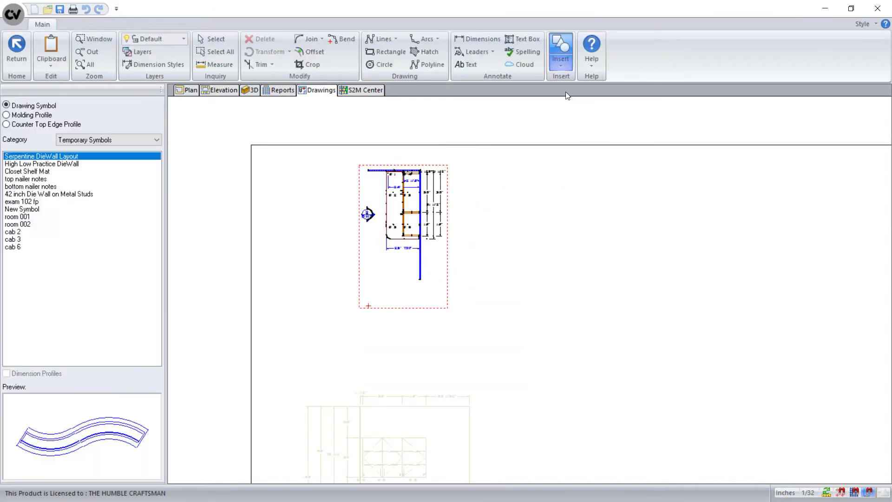
# Step: Insert the Plan Title Bar Half in Scale under the plan with architect's reference F1/A2.1 and plan number 1
pyautogui.click(41, 156)
pyautogui.click(404, 173)
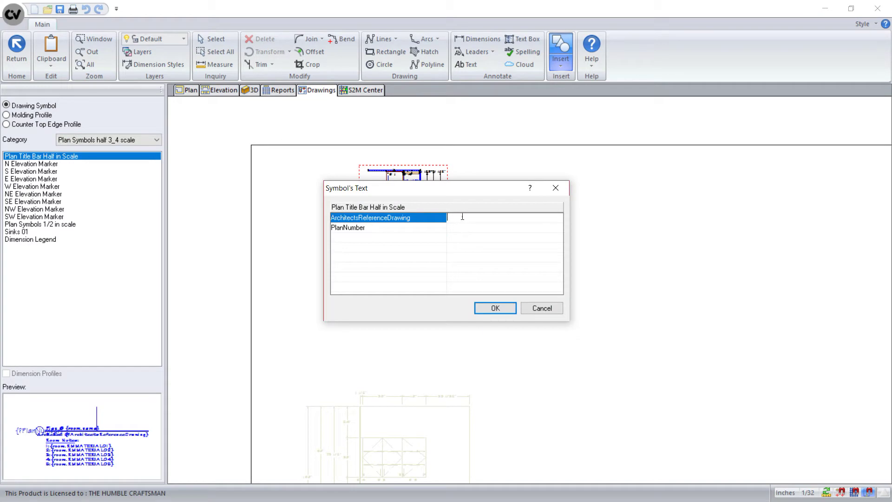
pyautogui.click(463, 228)
pyautogui.write('1')
pyautogui.click(495, 308)
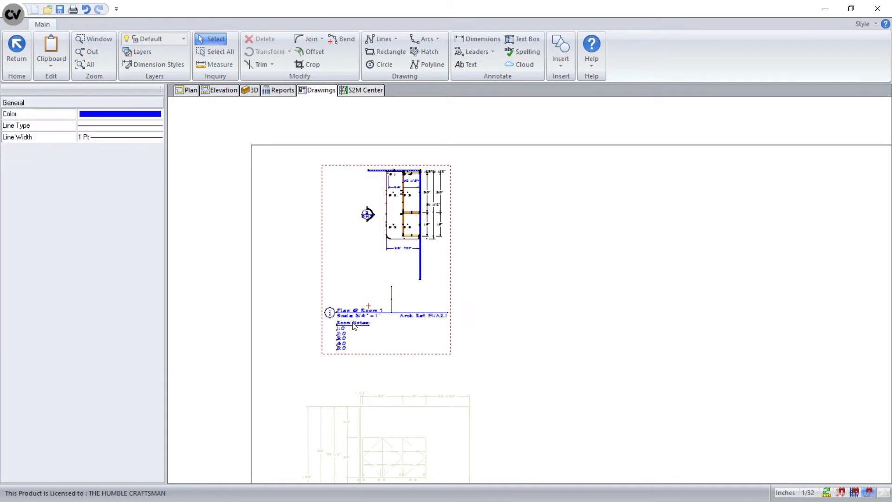
pyautogui.rightClick(339, 301)
pyautogui.click(381, 381)
pyautogui.scroll(3, 341, 333)
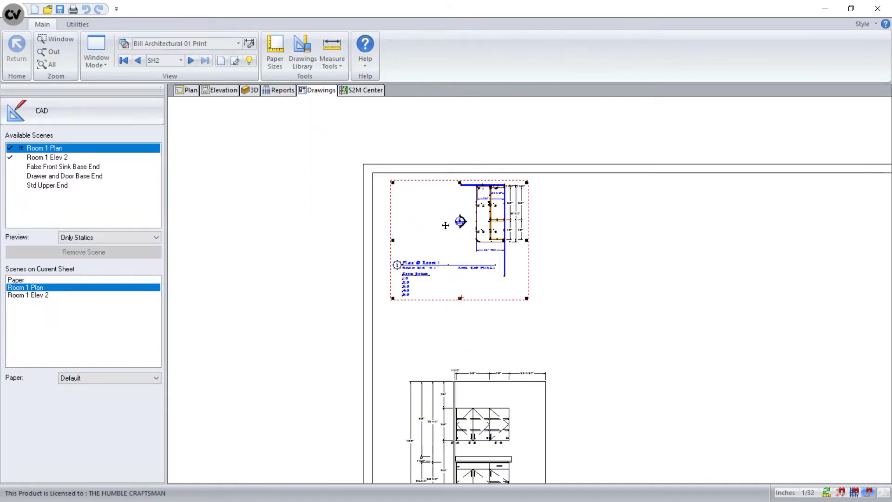
# Step: Insert the Elevation Title Bar Half in Scale for the elevation with architect's reference F1/A2.1 and elevation number 2
pyautogui.click(18, 156)
pyautogui.click(462, 217)
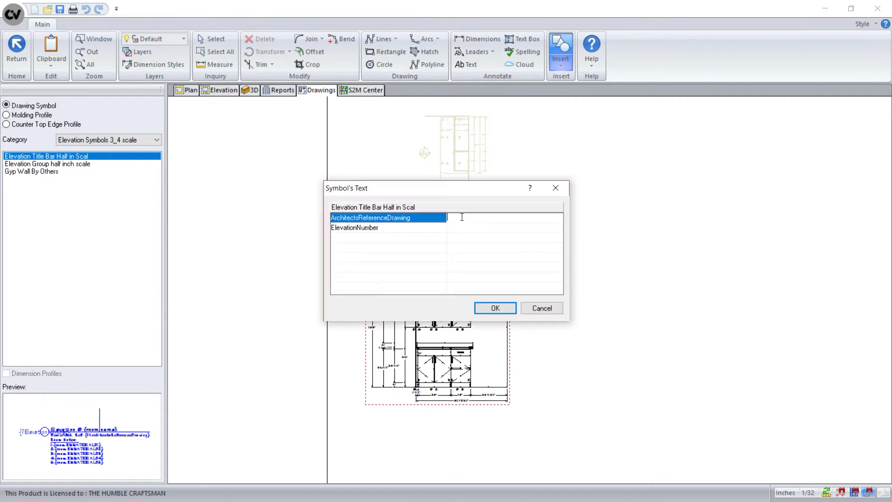
pyautogui.write('F1/A2.1')
pyautogui.click(456, 229)
pyautogui.write('2')
pyautogui.click(496, 308)
# Step: Position the elevation title bar directly below the elevation's dimensions and ungroup it
pyautogui.scroll(4, 453, 412)
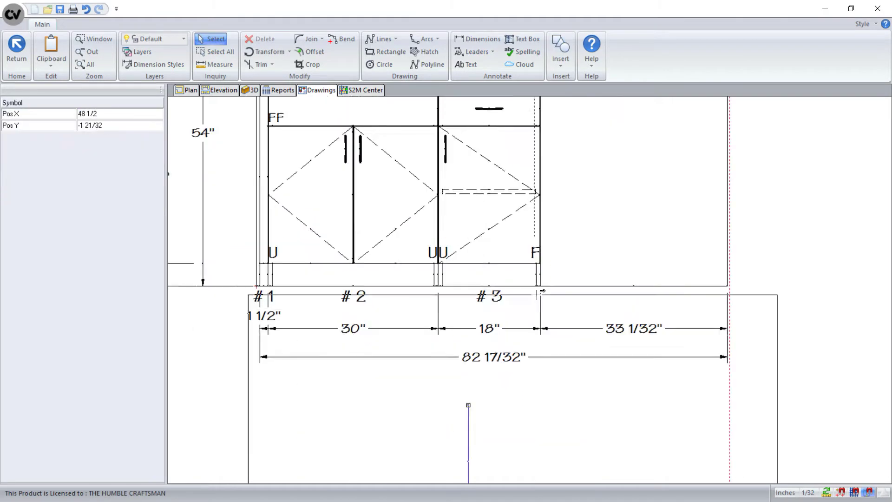
pyautogui.click(543, 291)
pyautogui.rightClick(418, 332)
pyautogui.click(473, 275)
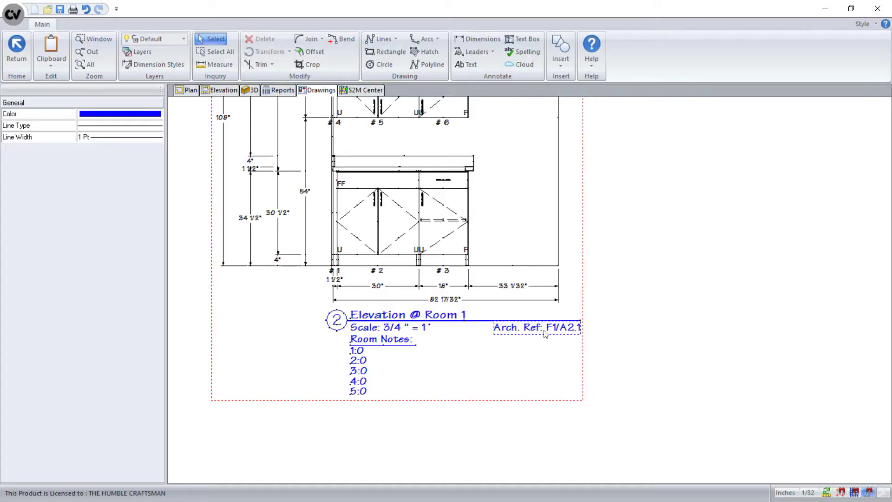
# Step: Change the elevation title's architect's reference to read F1/A2.1 South and leave CAD mode
pyautogui.doubleClick(537, 327)
pyautogui.write('sO')
pyautogui.press('BackSpace')
pyautogui.press('BackSpace')
pyautogui.write('South')
pyautogui.press('Return')
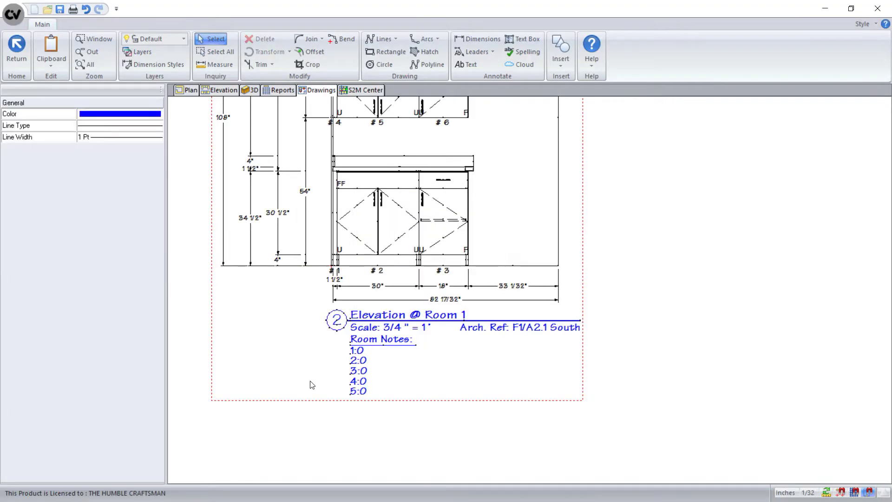
pyautogui.scroll(-2, 428, 422)
pyautogui.doubleClick(662, 455)
pyautogui.scroll(-2, 425, 275)
# Step: Set the room's first note to PLAM Colors TBD in the plan and return to the drawings
pyautogui.click(189, 89)
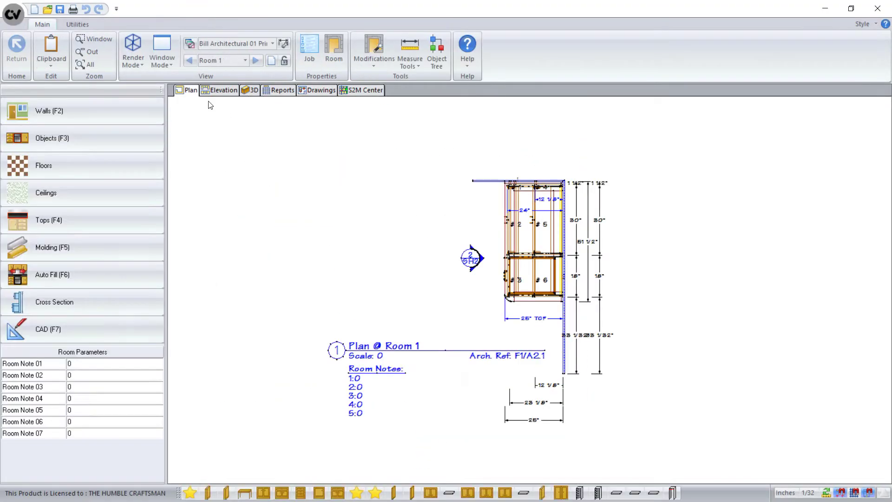
pyautogui.write('PLAM Colors TBD')
pyautogui.click(267, 445)
pyautogui.click(316, 90)
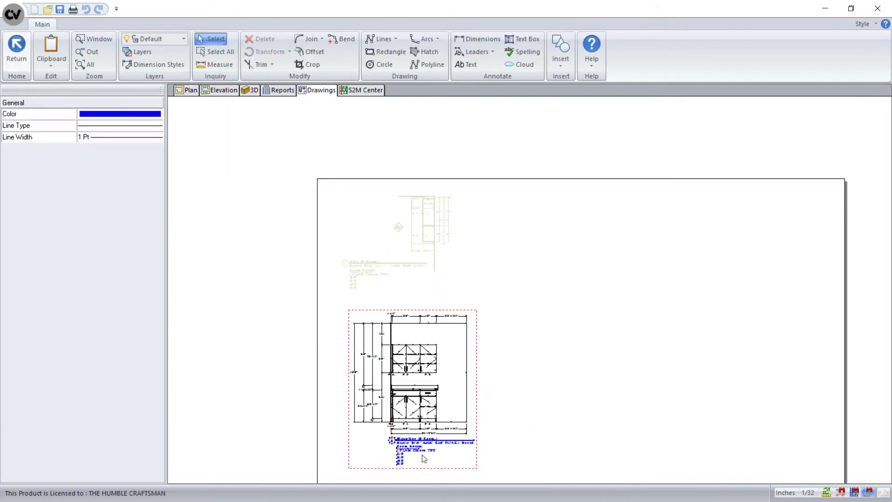
# Step: Insert the Elevation Group half inch scale symbol beside the elevation and ungroup it
pyautogui.scroll(6, 424, 458)
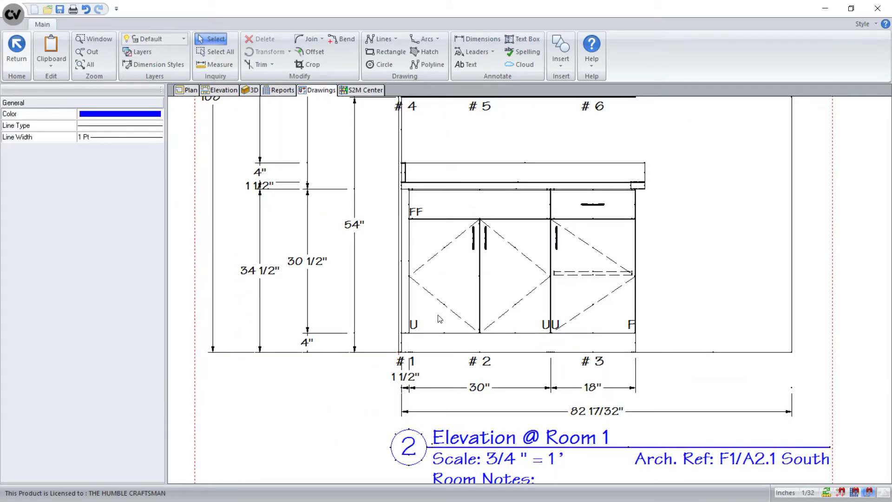
pyautogui.scroll(-3, 440, 318)
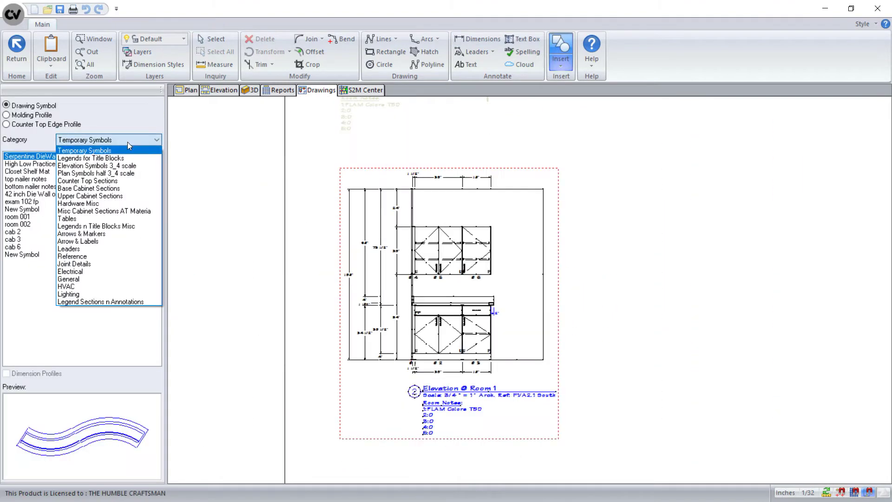
pyautogui.click(70, 161)
pyautogui.click(100, 153)
pyautogui.click(678, 239)
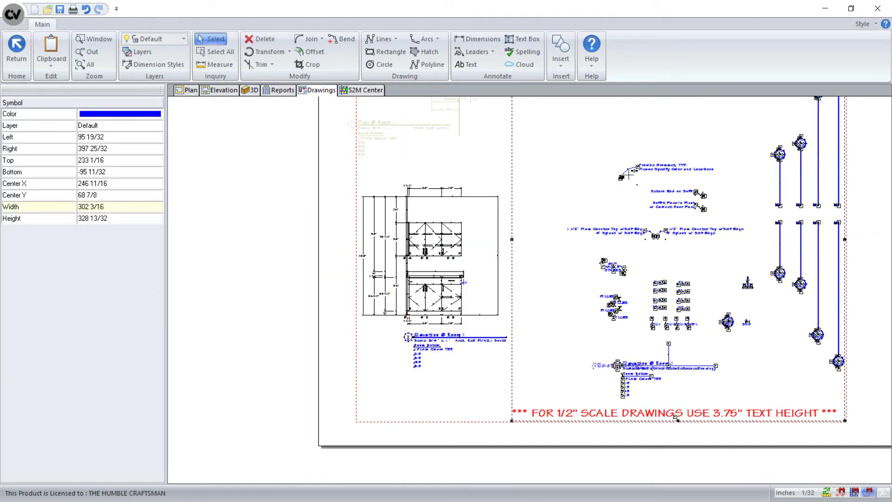
pyautogui.rightClick(608, 204)
pyautogui.click(648, 285)
# Step: Place FILLER callouts at the upper and base fillers and the GYP WALL BY OTHERS note above the upper cabinets
pyautogui.scroll(6, 619, 317)
pyautogui.click(598, 255)
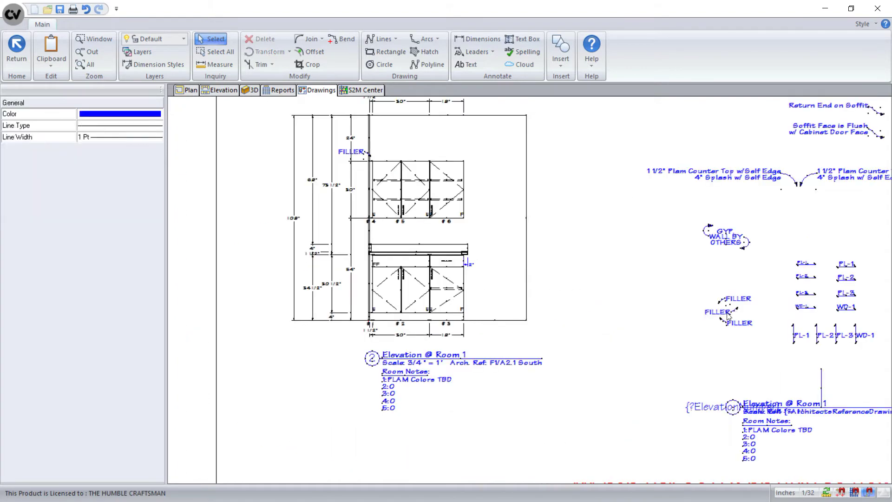
pyautogui.moveTo(728, 317); pyautogui.dragTo(351, 352)
pyautogui.scroll(2, 483, 324)
pyautogui.moveTo(833, 205); pyautogui.dragTo(437, 164)
pyautogui.scroll(-3, 497, 221)
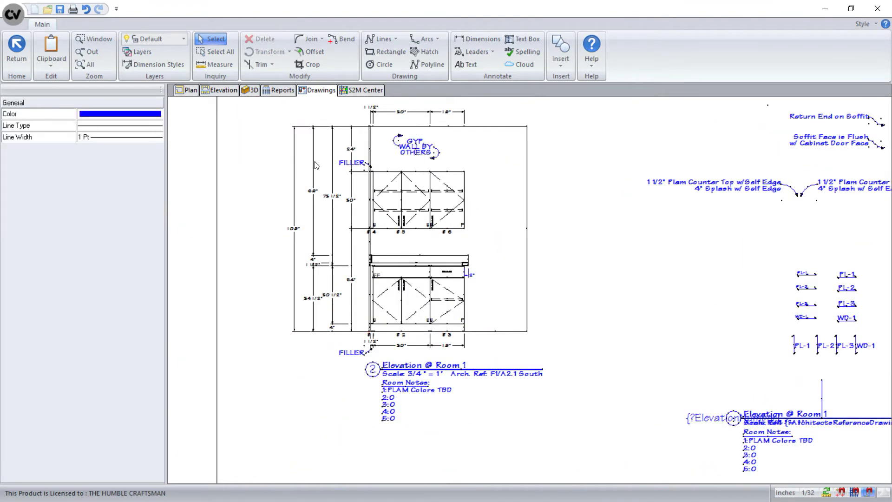
# Step: Delete the unused PL and WD material tags beside the elevation
pyautogui.scroll(1, 642, 305)
pyautogui.click(643, 305)
pyautogui.moveTo(737, 321); pyautogui.dragTo(623, 204)
pyautogui.press('Delete')
pyautogui.moveTo(759, 263); pyautogui.dragTo(841, 317)
pyautogui.press('Delete')
# Step: Move the faucet symbol onto the countertop, centered above the sink base
pyautogui.moveTo(826, 219); pyautogui.dragTo(195, 197)
pyautogui.scroll(6, 195, 197)
pyautogui.moveTo(512, 197); pyautogui.dragTo(512, 207)
pyautogui.scroll(-8, 363, 210)
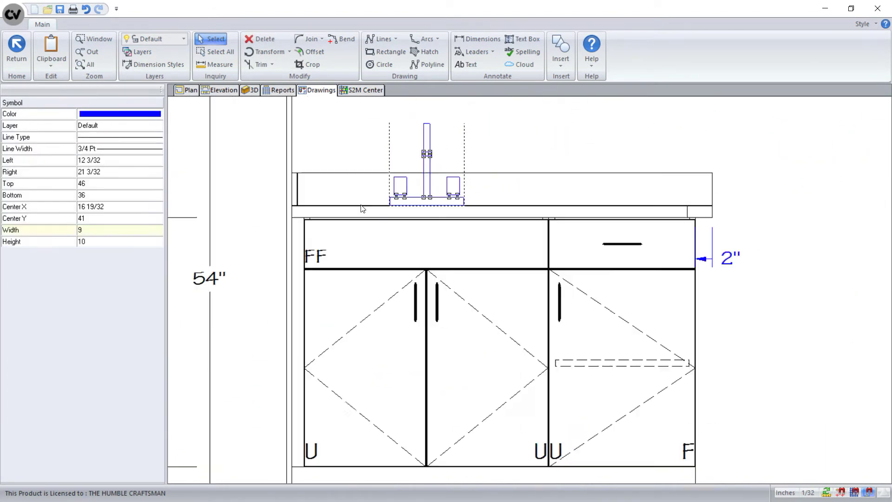
# Step: Delete the leftover template title and spare symbols to the right of the elevation
pyautogui.moveTo(551, 361); pyautogui.dragTo(709, 307)
pyautogui.press('Delete')
pyautogui.click(757, 396)
pyautogui.press('Delete')
# Step: Move the grommet note closer to the elevation and attach the 1 1/2" Plam Counter Top callout to the countertop
pyautogui.scroll(2, 699, 139)
pyautogui.moveTo(658, 193); pyautogui.dragTo(450, 142)
pyautogui.moveTo(658, 303); pyautogui.dragTo(356, 372)
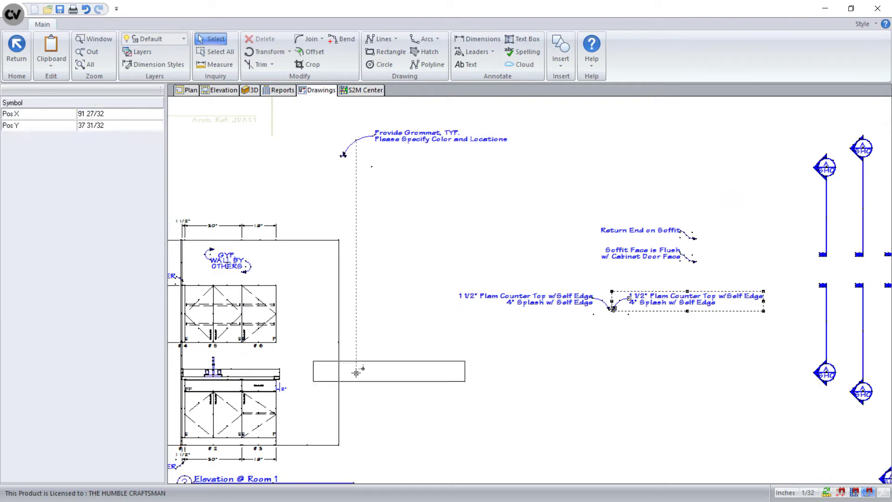
pyautogui.scroll(5, 357, 372)
pyautogui.scroll(-3, 277, 316)
# Step: Delete the soffit callouts and the duplicate countertop callout beside the elevation
pyautogui.click(725, 261)
pyautogui.moveTo(874, 274); pyautogui.dragTo(544, 153)
pyautogui.press('Delete')
pyautogui.scroll(-4, 487, 202)
# Step: Move the group of section markers to the left side of the elevation
pyautogui.moveTo(673, 175); pyautogui.dragTo(308, 179)
pyautogui.scroll(2, 308, 179)
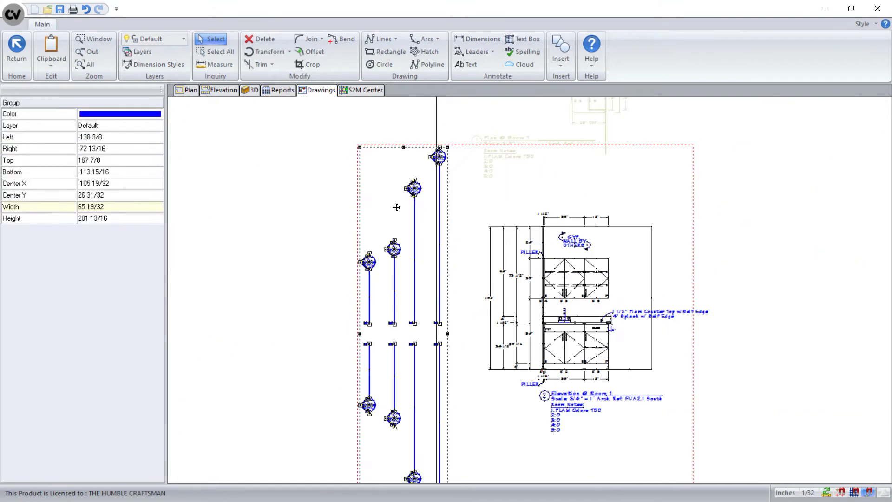
# Step: Place a full-height section marker through cabinets # 6 and # 3 on the elevation
pyautogui.click(357, 243)
pyautogui.scroll(4, 535, 293)
pyautogui.moveTo(353, 244); pyautogui.dragTo(539, 295)
pyautogui.scroll(7, 541, 424)
pyautogui.moveTo(542, 403); pyautogui.dragTo(554, 429)
# Step: Place a shorter section marker through the countertop and sink base cabinet # 2 on the elevation
pyautogui.scroll(-8, 594, 394)
pyautogui.click(580, 336)
pyautogui.scroll(-3, 550, 315)
pyautogui.scroll(6, 551, 354)
pyautogui.moveTo(338, 296)
pyautogui.mouseDown()
pyautogui.moveTo(551, 356)
pyautogui.moveTo(544, 346)
pyautogui.mouseUp()
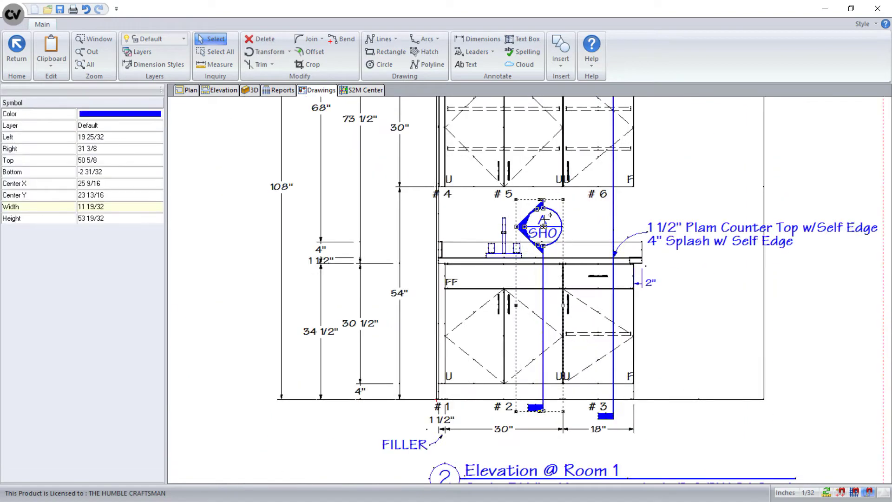
pyautogui.scroll(8, 542, 397)
pyautogui.moveTo(546, 401); pyautogui.dragTo(554, 378)
pyautogui.scroll(-12, 494, 338)
pyautogui.click(493, 338)
pyautogui.scroll(7, 500, 286)
pyautogui.click(494, 286)
pyautogui.press('Delete')
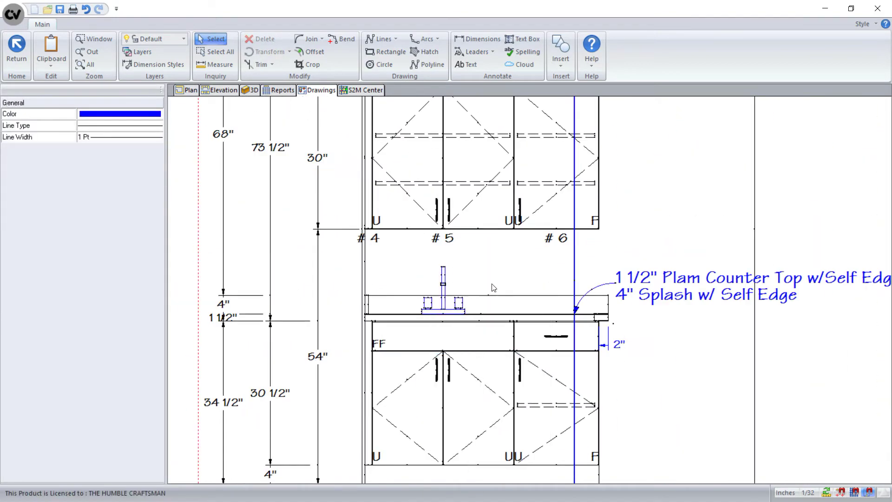
pyautogui.hotkey('ctrl', 'z')
# Step: Set the sheet reference of section marker A at the sink base to SH2
pyautogui.doubleClick(492, 283)
pyautogui.click(410, 222)
pyautogui.press('BackSpace')
pyautogui.write('2')
pyautogui.press('Return')
pyautogui.scroll(3, 510, 175)
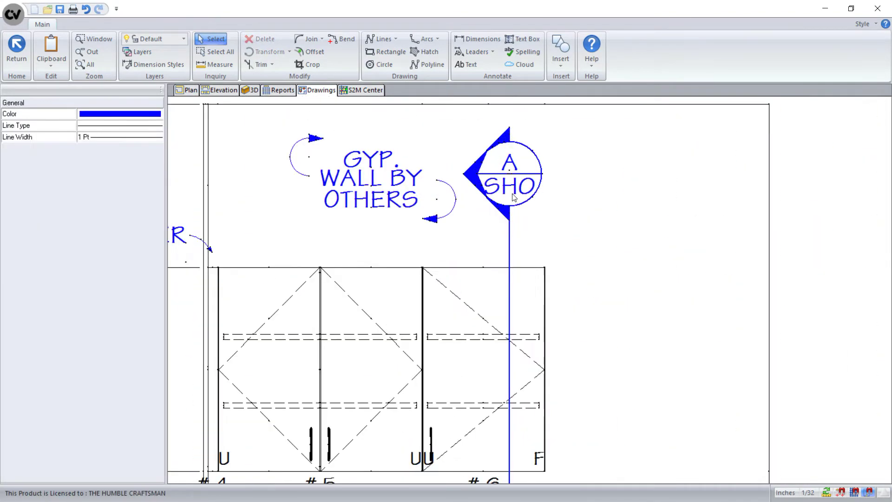
# Step: Relabel the full-height section marker as detail B on sheet SH2
pyautogui.doubleClick(513, 191)
pyautogui.doubleClick(409, 237)
pyautogui.doubleClick(506, 165)
pyautogui.write('B')
pyautogui.press('Return')
pyautogui.scroll(-7, 432, 186)
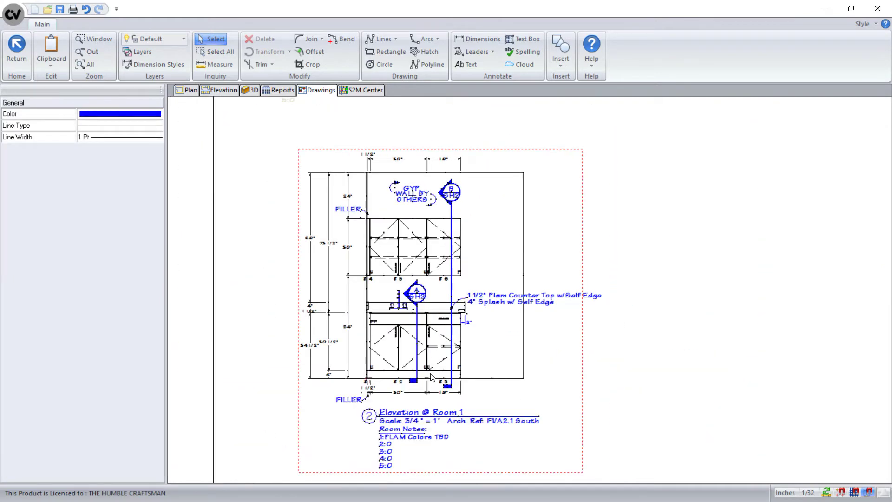
# Step: Return to the sheet, save the job, and place the False Front Sink Base End scene in the sheet's empty area
pyautogui.click(16, 49)
pyautogui.click(60, 8)
pyautogui.click(24, 167)
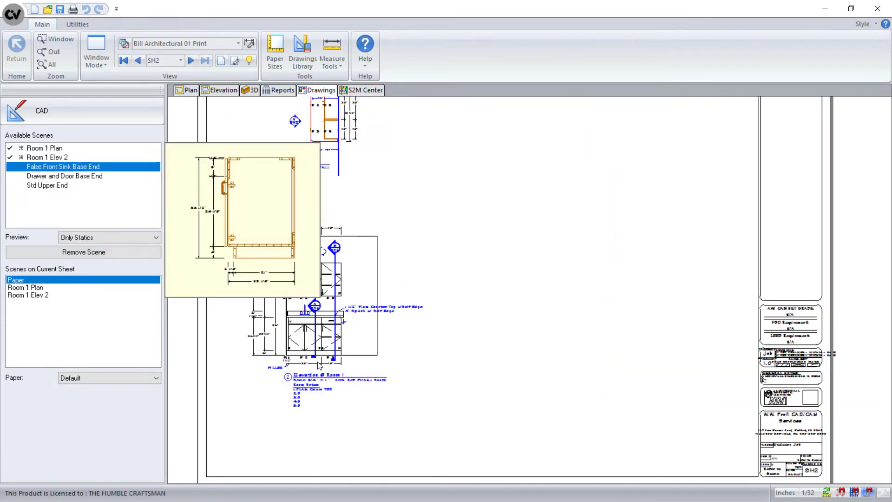
pyautogui.moveTo(23, 169); pyautogui.dragTo(516, 391)
# Step: Set the scale of the False Front Sink Base End scene to 1 1/2" = 1'
pyautogui.doubleClick(516, 390)
pyautogui.click(389, 191)
pyautogui.click(407, 263)
pyautogui.click(476, 323)
pyautogui.scroll(-2, 520, 379)
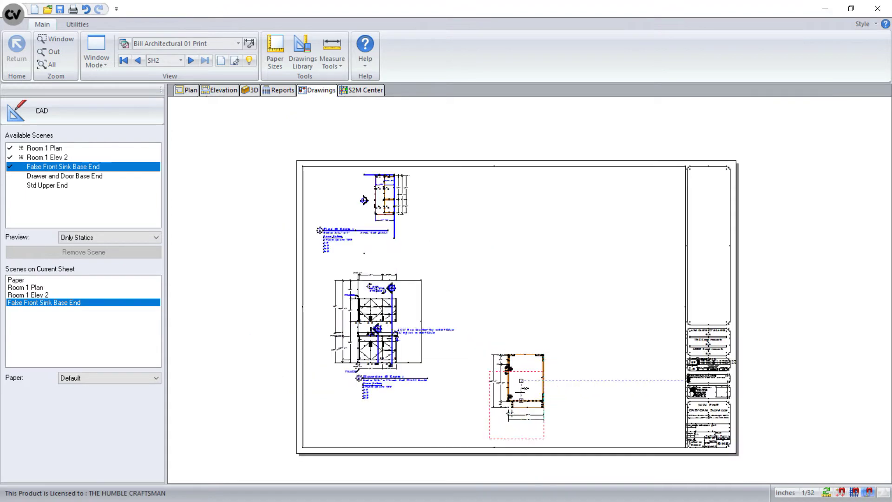
# Step: Insert the Section Title Bar 1 1/2 scale symbol below the false front sink base section, with detail number A and sheet number SH2
pyautogui.click(41, 110)
pyautogui.click(562, 65)
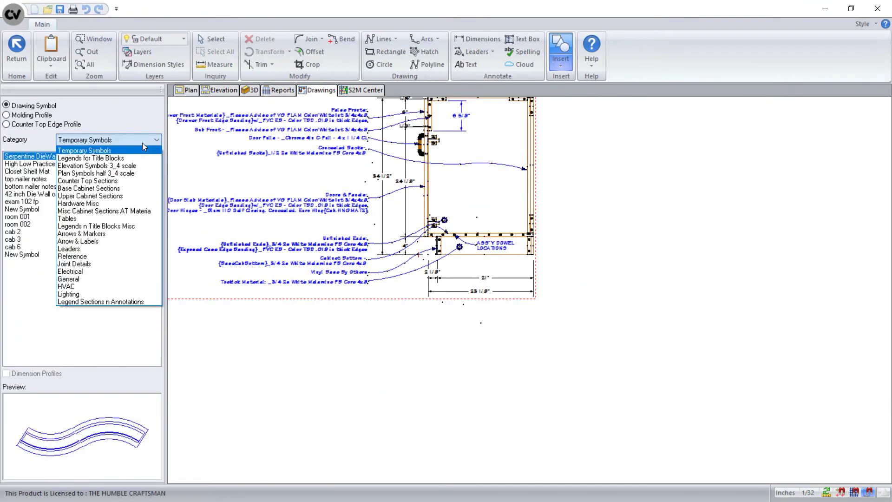
pyautogui.click(400, 208)
pyautogui.press('Tab')
pyautogui.write('A')
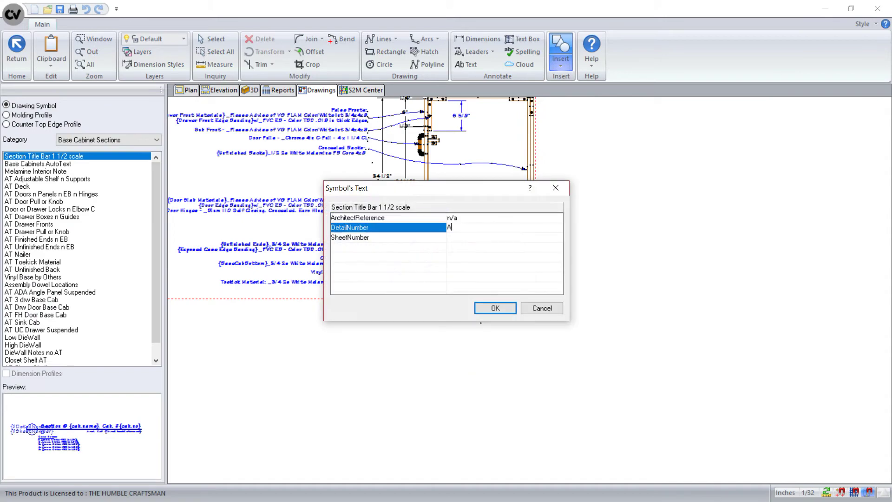
pyautogui.press('Tab')
pyautogui.write('SH2')
pyautogui.click(496, 308)
pyautogui.click(445, 332)
# Step: Return to the sheet and move the annotated false front sink base section up beside the room plan
pyautogui.scroll(3, 444, 332)
pyautogui.click(424, 301)
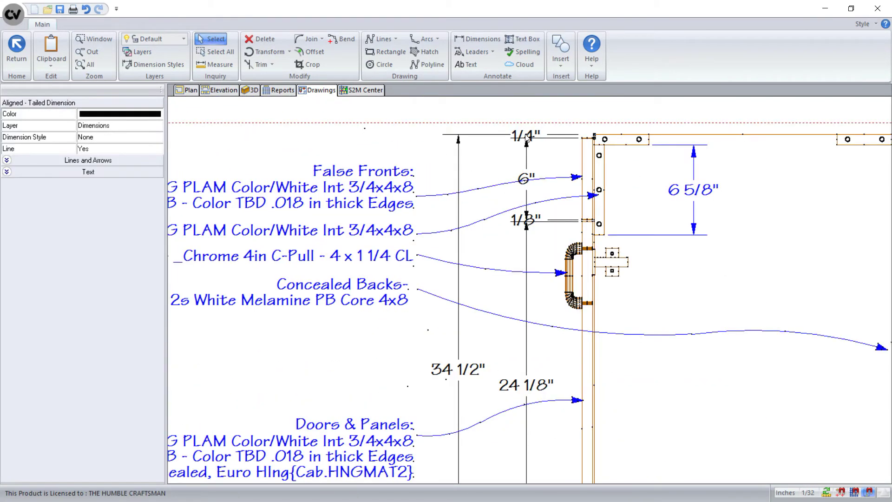
pyautogui.scroll(2, 464, 279)
pyautogui.scroll(-5, 653, 268)
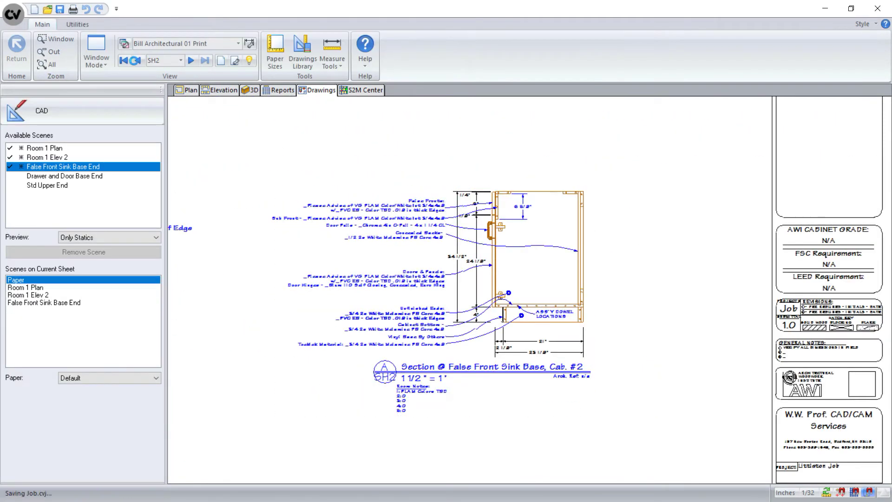
pyautogui.scroll(-2, 464, 279)
pyautogui.moveTo(542, 281); pyautogui.dragTo(464, 196)
pyautogui.scroll(-3, 507, 382)
# Step: Place the Drawer and Door Base End scene on the sheet and insert the cab 3 annotation symbol into it
pyautogui.click(36, 177)
pyautogui.moveTo(37, 181); pyautogui.dragTo(550, 390)
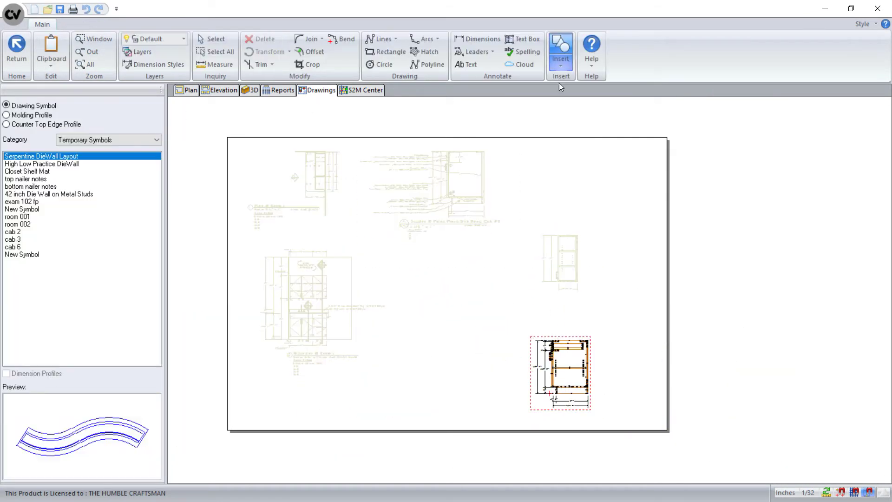
pyautogui.click(13, 239)
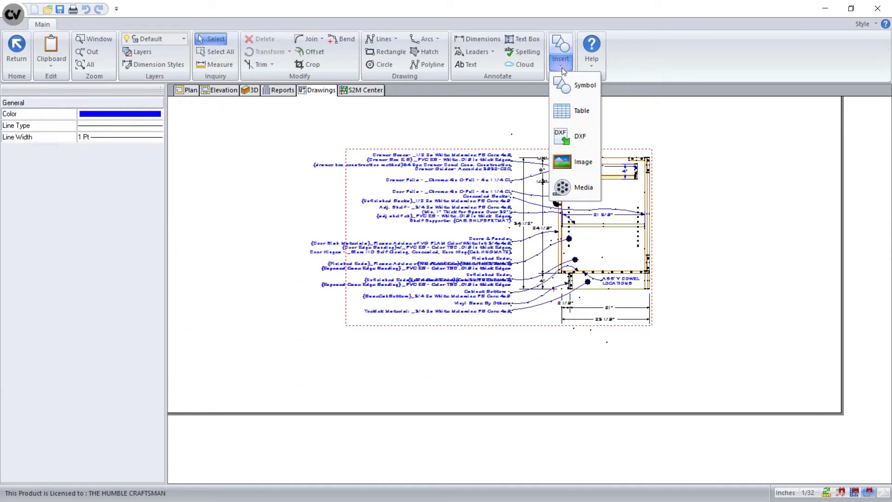
# Step: Insert the 1 1/2 scale section title bar below the drawer and door base as detail B on SH2, and align it under the section
pyautogui.click(584, 85)
pyautogui.click(458, 237)
pyautogui.write('SH2')
pyautogui.click(496, 308)
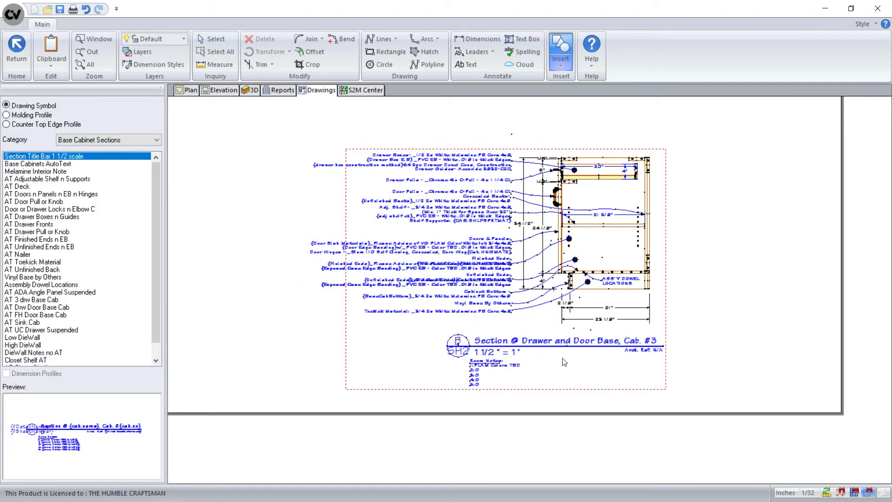
pyautogui.press('Escape')
pyautogui.scroll(4, 561, 354)
pyautogui.moveTo(558, 337); pyautogui.dragTo(532, 322)
pyautogui.click(254, 353)
pyautogui.scroll(-5, 420, 404)
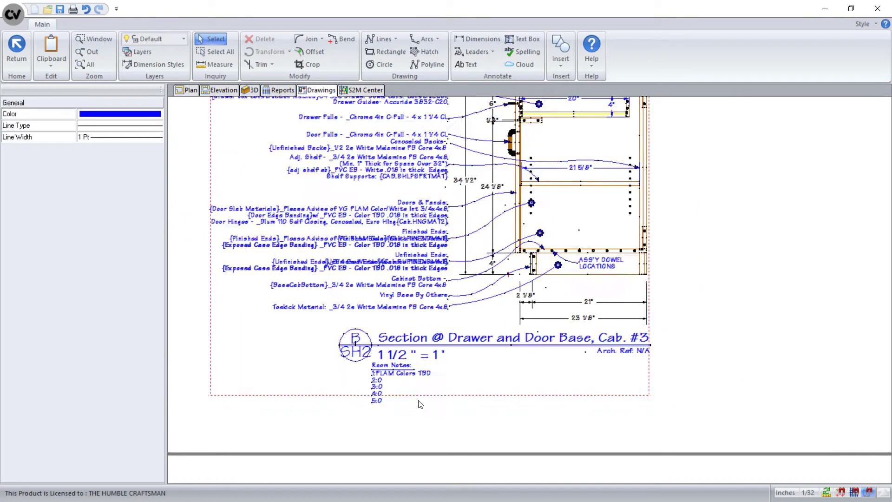
# Step: Insert the AT 1-12 PLAM x 25 1st countertop section above the drawer base and delete its red Autotext heading
pyautogui.click(560, 56)
pyautogui.click(584, 86)
pyautogui.click(108, 140)
pyautogui.click(108, 181)
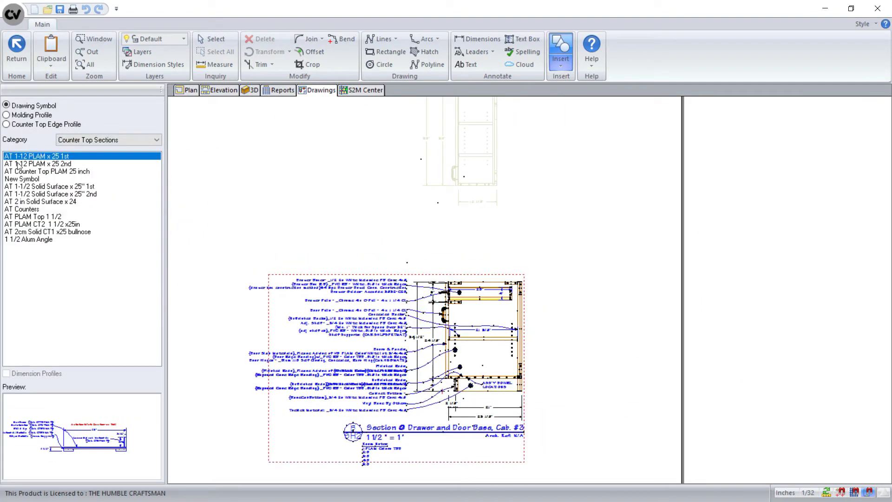
pyautogui.click(473, 242)
pyautogui.scroll(4, 473, 242)
pyautogui.click(341, 178)
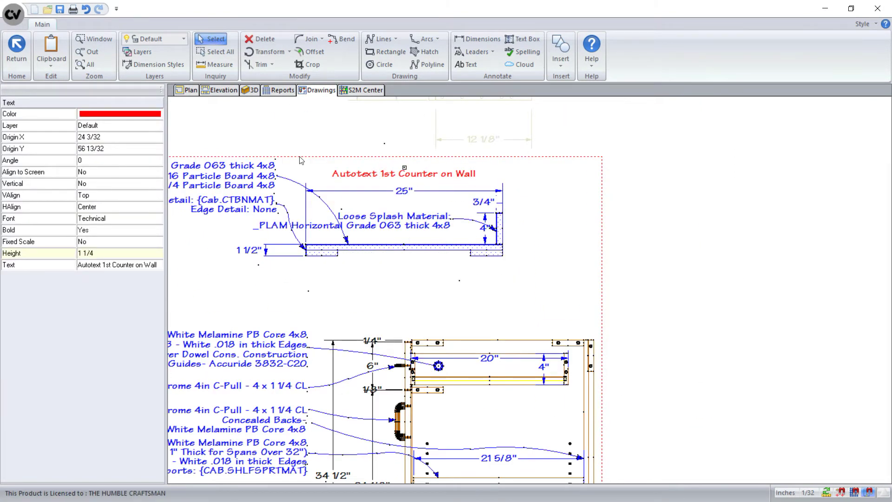
pyautogui.press('Delete')
# Step: Select the whole countertop section with its notes and move it onto the top of the drawer and door base cabinet
pyautogui.moveTo(548, 163); pyautogui.dragTo(200, 260)
pyautogui.rightClick(408, 219)
pyautogui.click(436, 297)
pyautogui.scroll(-2, 721, 227)
pyautogui.scroll(5, 583, 236)
pyautogui.click(579, 244)
pyautogui.moveTo(578, 246); pyautogui.dragTo(686, 342)
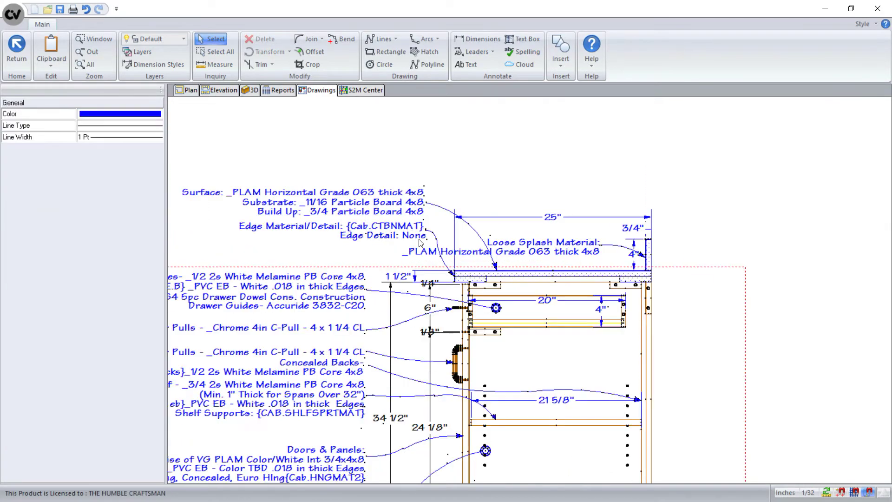
pyautogui.press('Escape')
# Step: Draw an 18" vertical line upward from the back edge of the countertop in the drawer base section
pyautogui.scroll(-1, 424, 254)
pyautogui.scroll(-2, 486, 269)
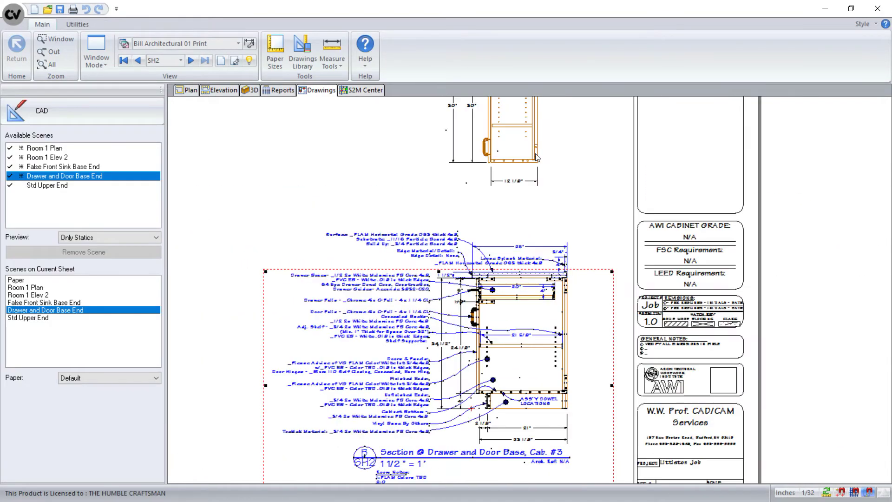
pyautogui.click(82, 110)
pyautogui.click(383, 39)
pyautogui.scroll(6, 568, 264)
pyautogui.click(542, 321)
pyautogui.write('18')
pyautogui.press('Tab')
pyautogui.press('Return')
pyautogui.scroll(-4, 550, 303)
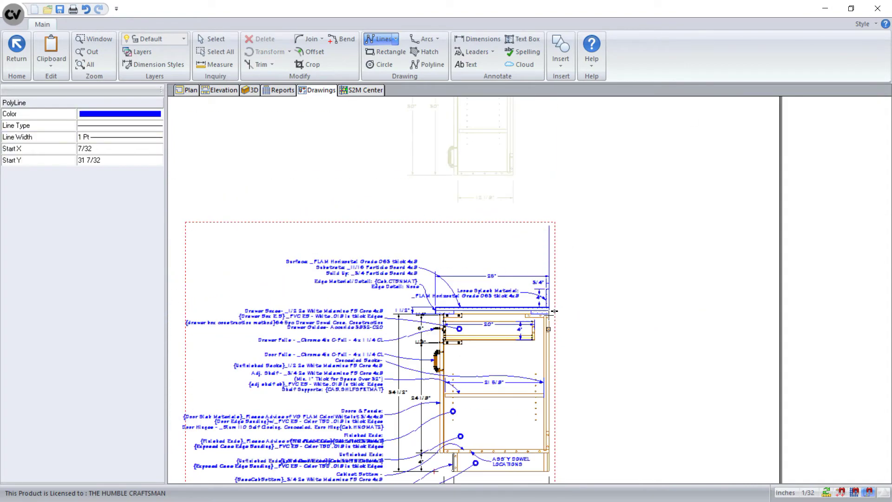
pyautogui.press('Escape')
pyautogui.press('Escape')
pyautogui.scroll(-1, 498, 251)
# Step: Apply Drag Scene From Snap Point with All Scene Points and seat the Std Upper End section at the 18" line's upper end
pyautogui.doubleClick(423, 195)
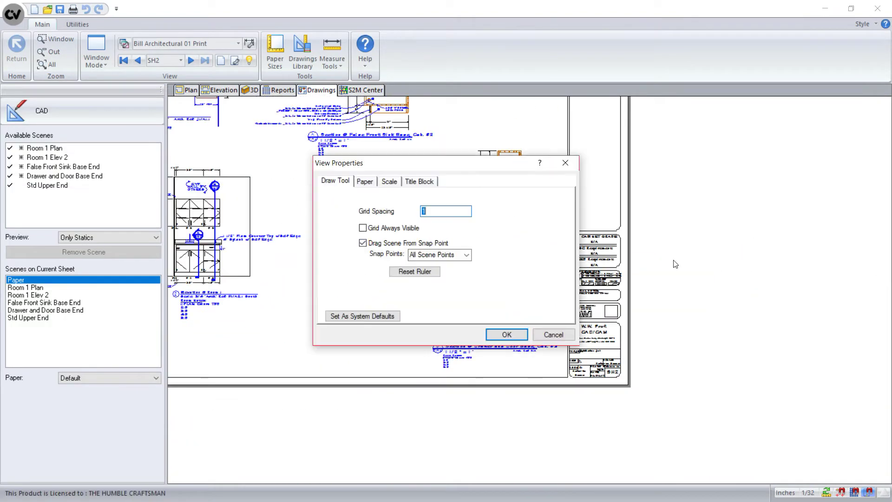
pyautogui.click(506, 335)
pyautogui.click(579, 270)
pyautogui.scroll(-3, 441, 271)
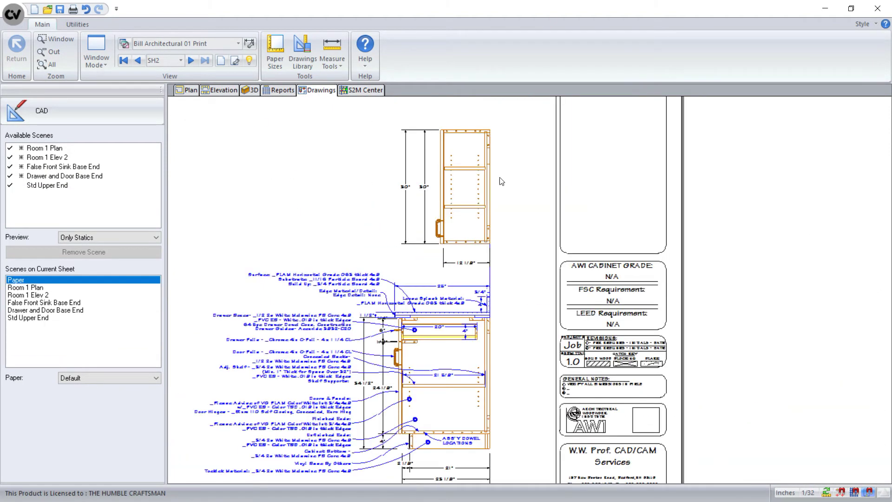
# Step: Insert the cab 6 annotation symbol into the Std Upper End section
pyautogui.click(467, 208)
pyautogui.click(93, 117)
pyautogui.click(560, 48)
pyautogui.click(19, 246)
pyautogui.click(306, 211)
# Step: Examine the upper cabinet section's material notes and its spacing above the countertop
pyautogui.scroll(2, 305, 211)
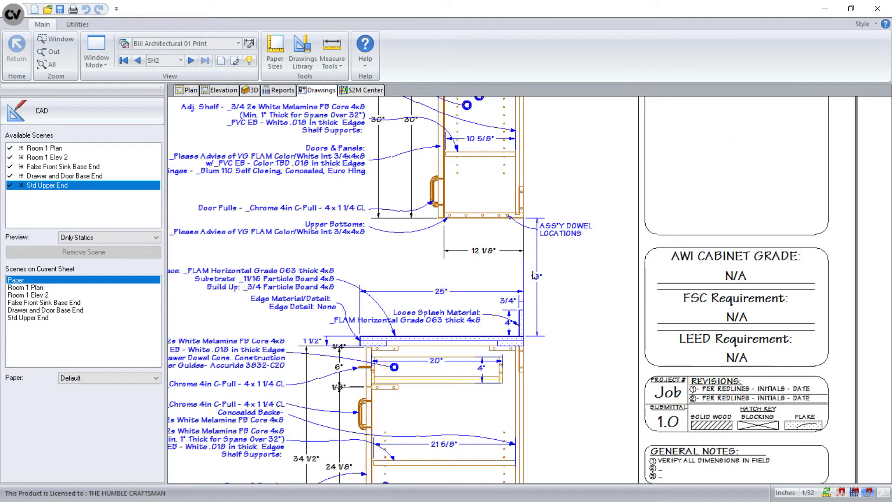
pyautogui.scroll(2, 472, 307)
pyautogui.scroll(2, 471, 307)
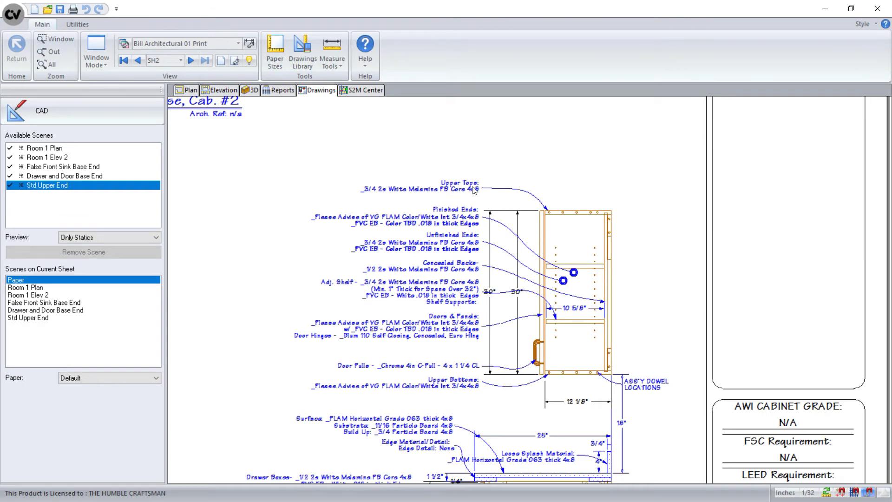
pyautogui.scroll(2, 396, 293)
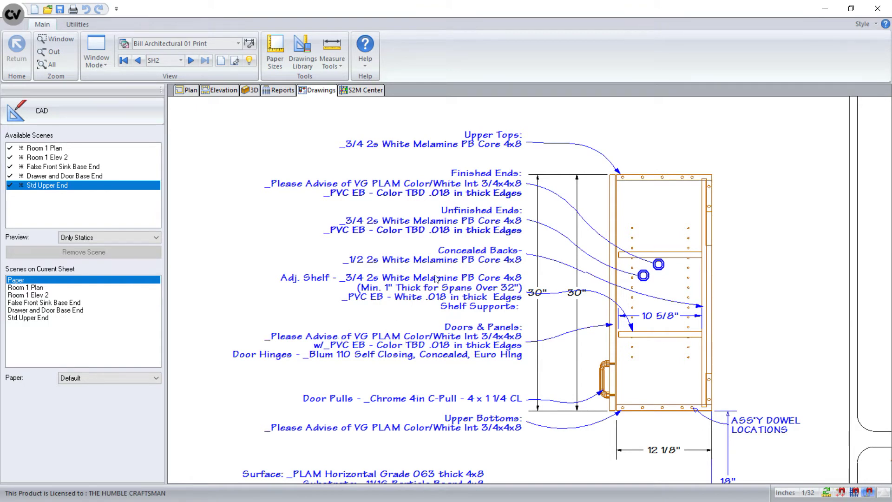
pyautogui.scroll(-2, 483, 233)
pyautogui.scroll(-2, 429, 139)
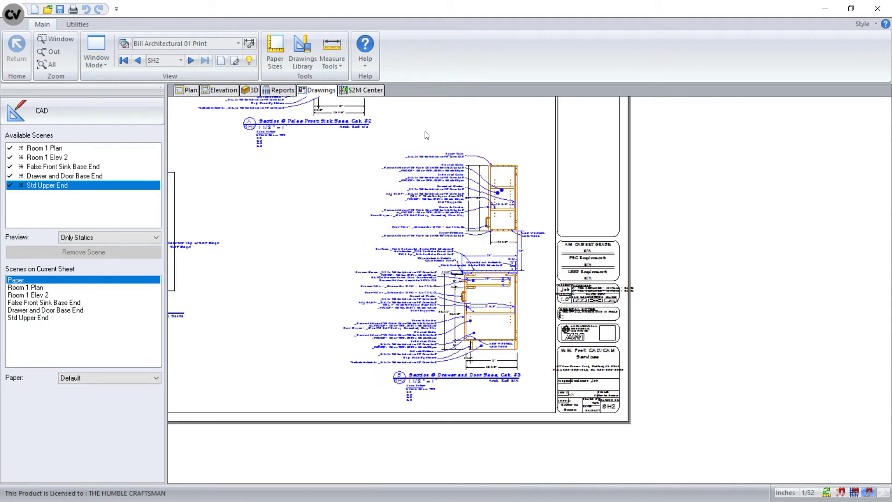
pyautogui.scroll(1, 476, 367)
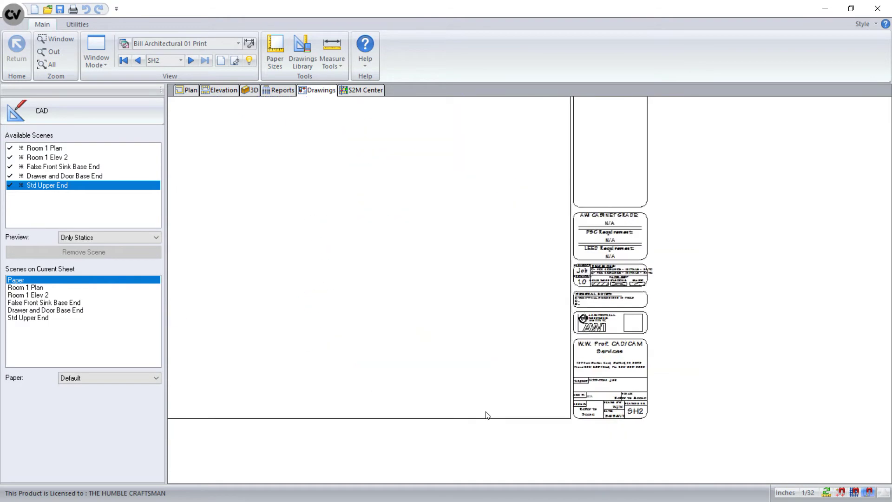
pyautogui.scroll(-2, 486, 407)
# Step: Move the False Front Sink Base End section to the space above the upper cabinet section, beside the title block
pyautogui.click(345, 143)
pyautogui.scroll(-1, 467, 292)
pyautogui.scroll(-2, 466, 289)
pyautogui.scroll(2, 400, 188)
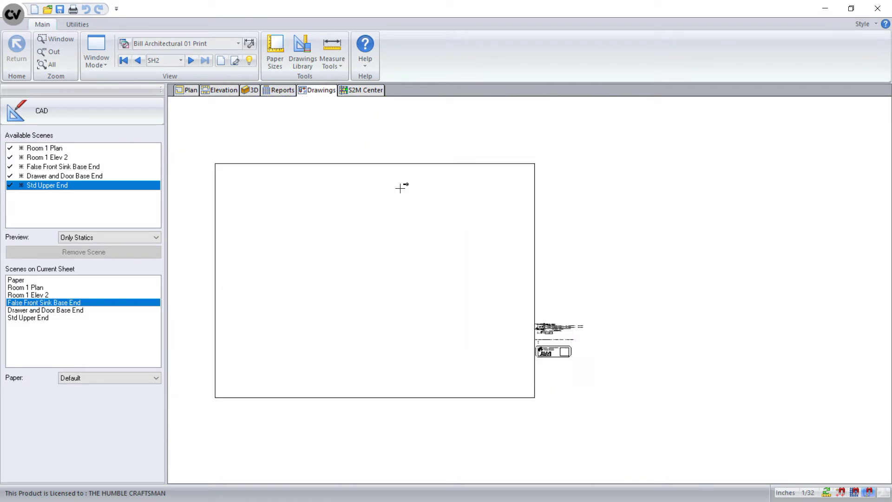
pyautogui.moveTo(399, 203); pyautogui.dragTo(518, 213)
pyautogui.click(539, 214)
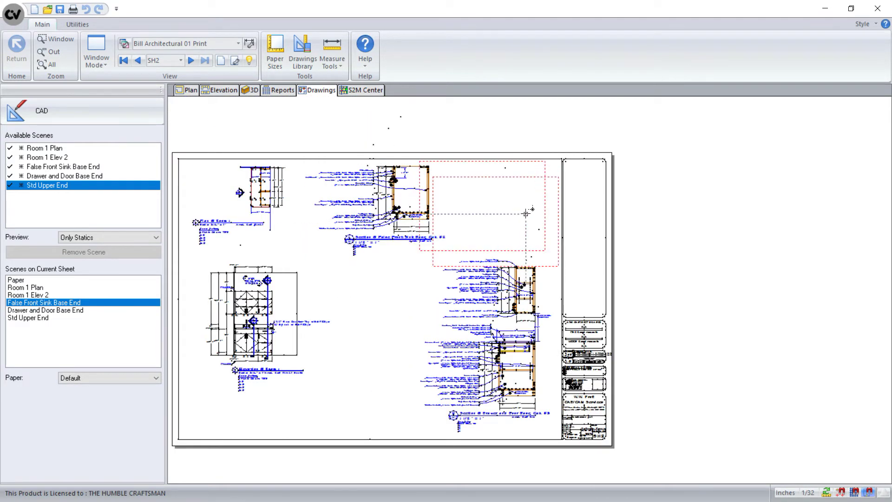
pyautogui.scroll(2, 497, 149)
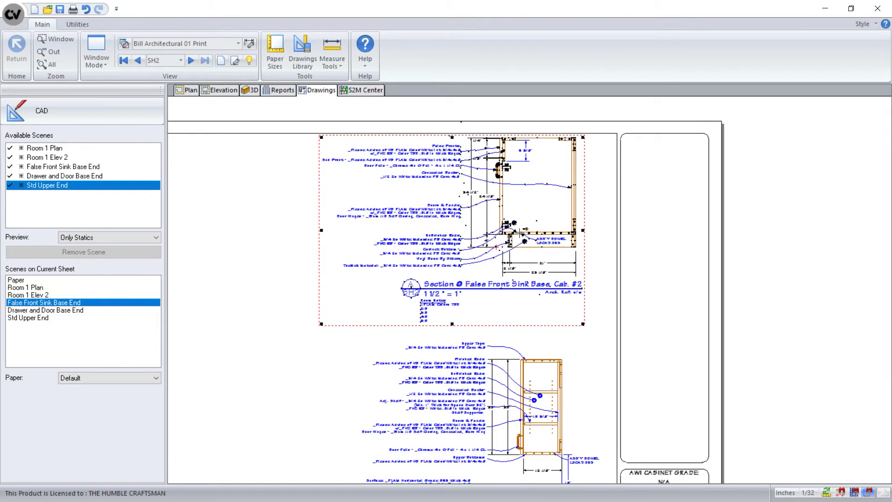
pyautogui.click(302, 254)
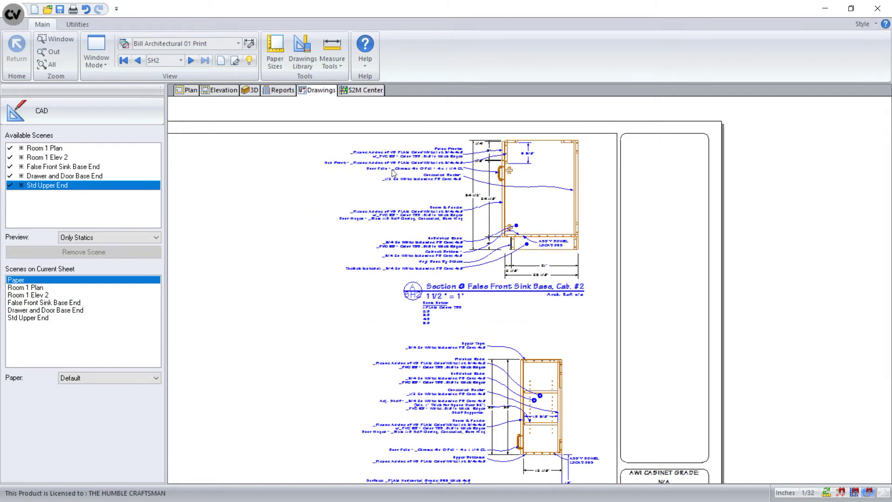
# Step: Review the finished sheet layout, return to the Room 1 plan, and save the job
pyautogui.scroll(-1, 425, 161)
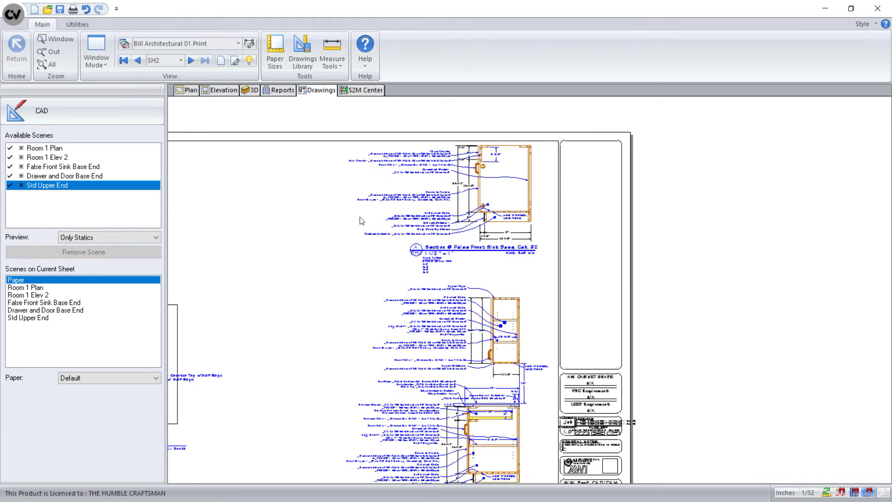
pyautogui.scroll(-1, 458, 218)
pyautogui.scroll(-1, 344, 255)
pyautogui.scroll(1, 414, 261)
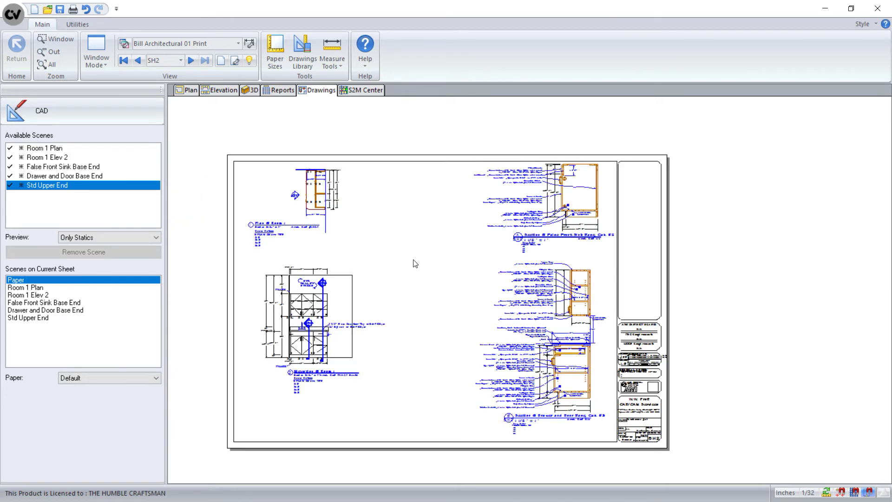
pyautogui.scroll(1, 416, 264)
pyautogui.middleClick(414, 259)
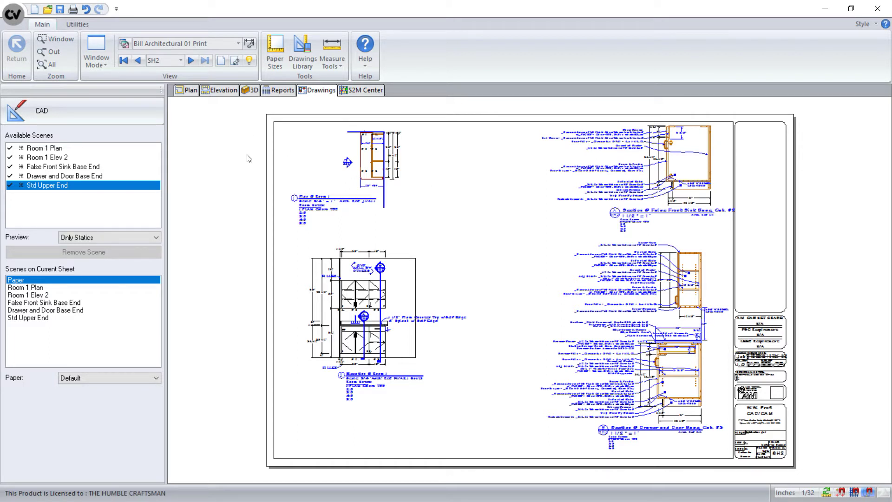
pyautogui.click(186, 91)
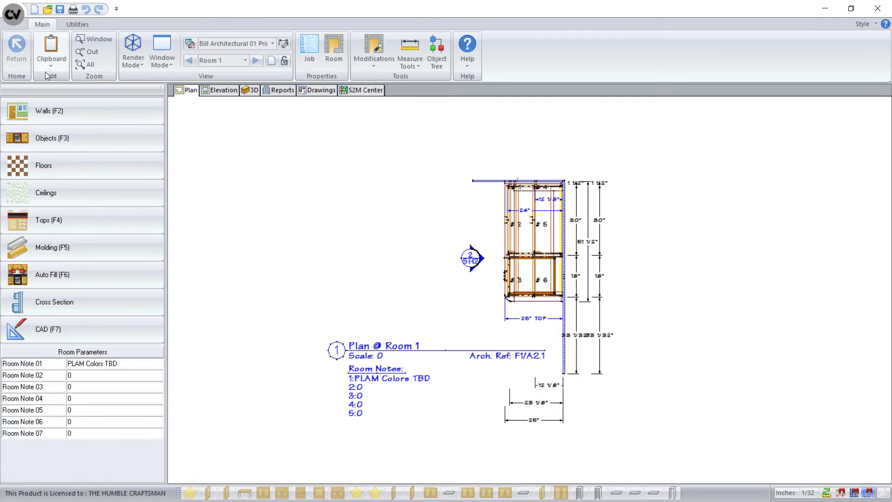
pyautogui.click(60, 13)
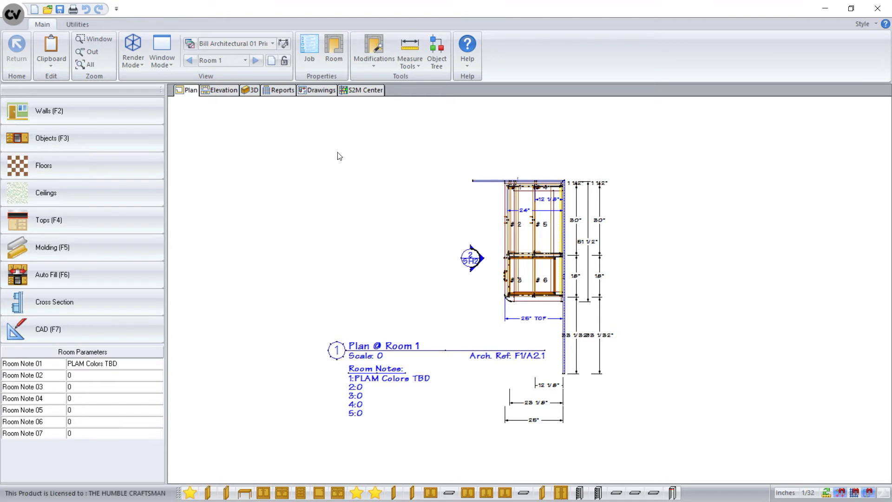
# Step: Close the current job and reopen the same Job.cvj from the recent jobs
pyautogui.click(13, 14)
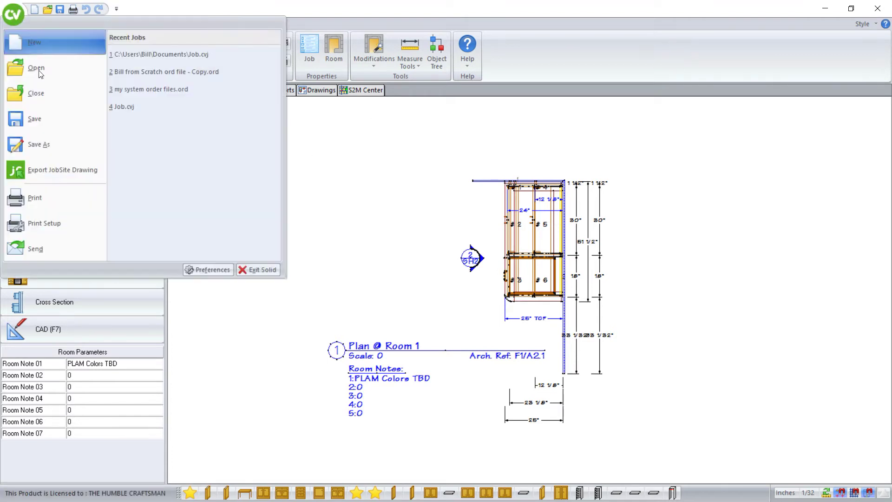
pyautogui.click(49, 96)
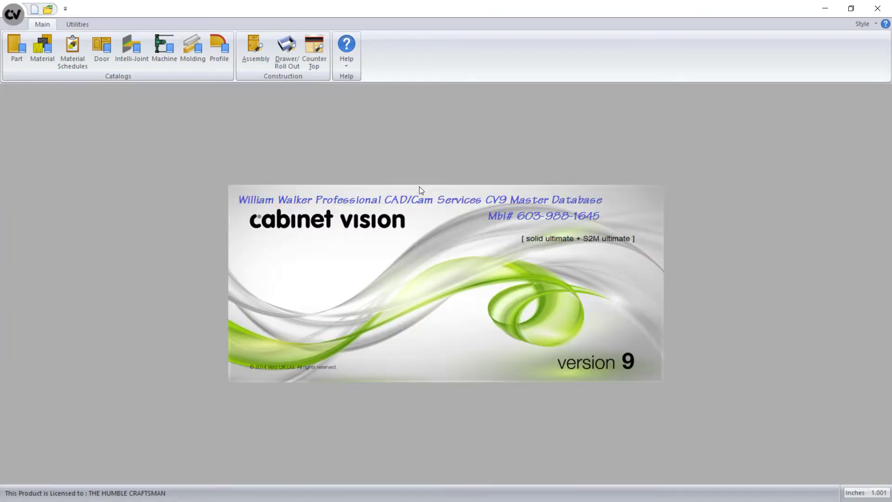
pyautogui.click(15, 16)
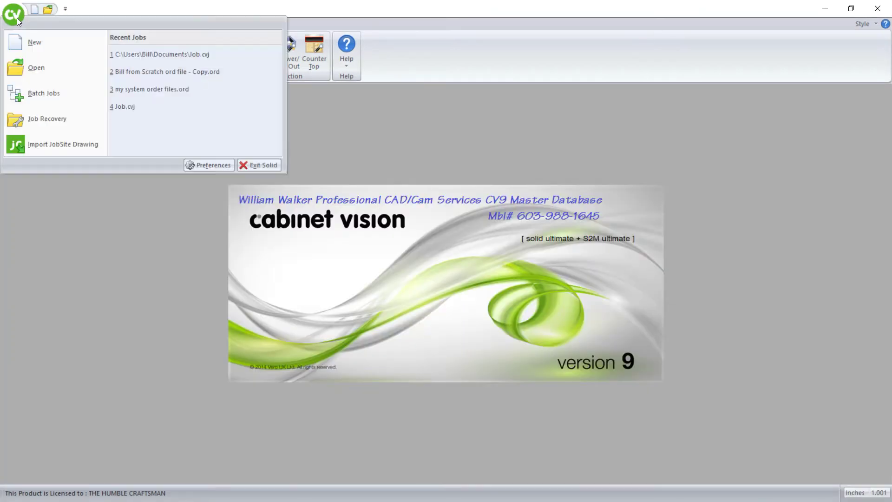
pyautogui.click(173, 57)
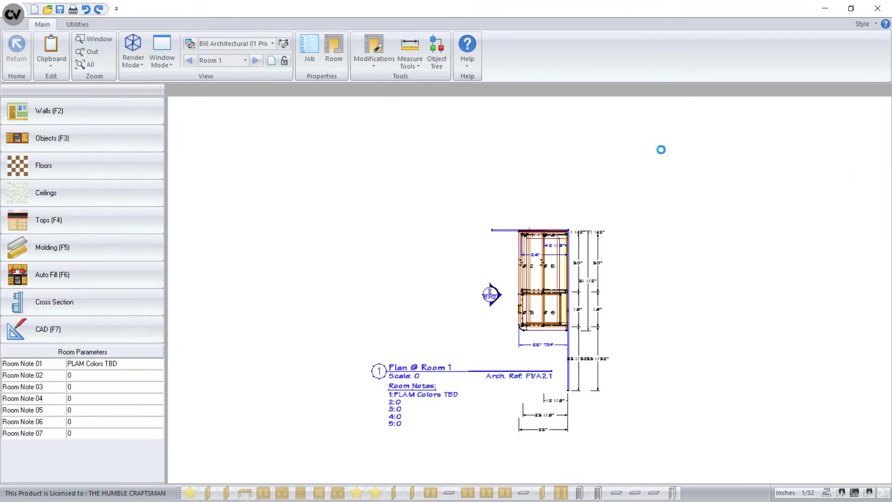
# Step: Set the room's base cabinet material schedules to _PL1 Grained Ext/Mel Int 3/4 for Standard and _PL1 Grained Ext/PL1 Int 3/4 for Exposed Interior
pyautogui.click(335, 61)
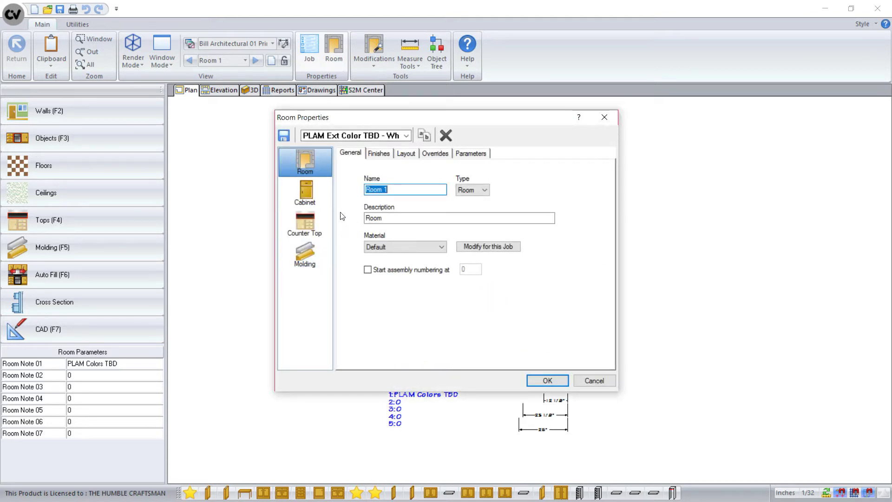
pyautogui.click(307, 192)
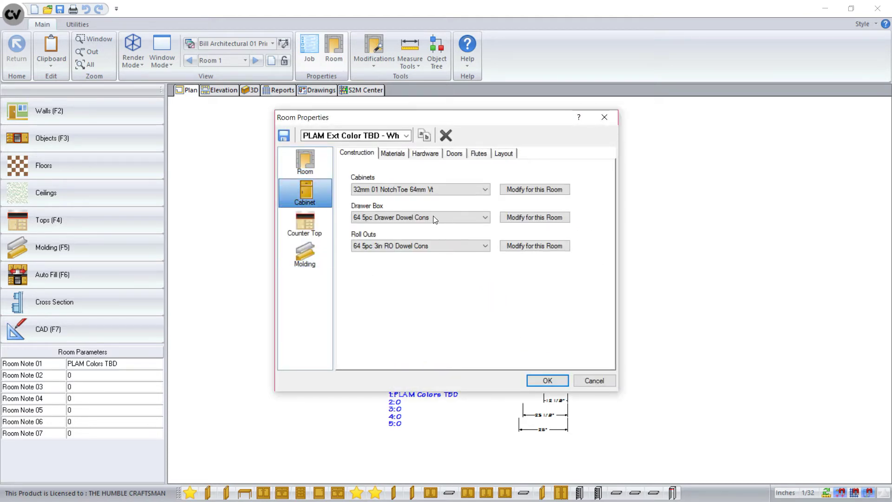
pyautogui.click(400, 153)
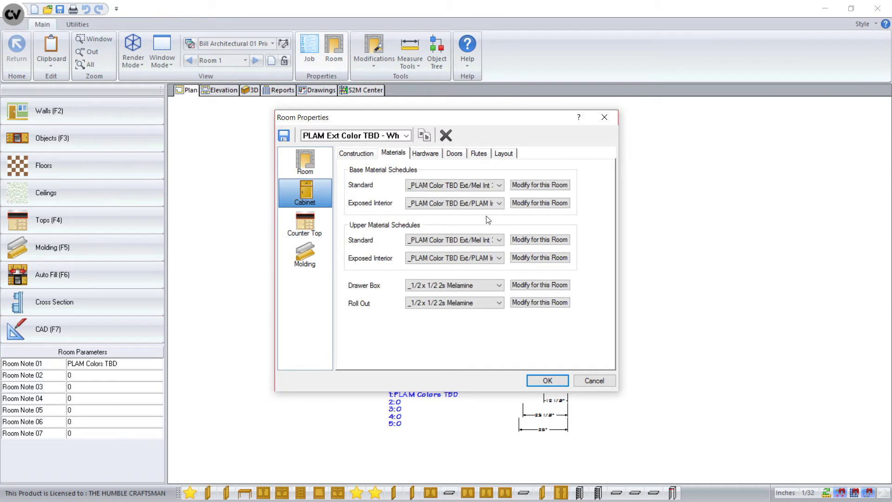
pyautogui.click(499, 186)
pyautogui.scroll(4, 465, 230)
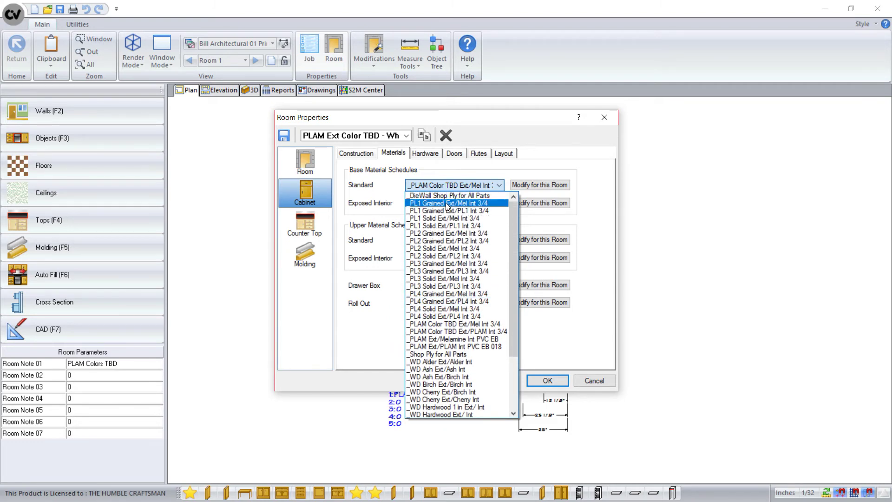
pyautogui.click(483, 205)
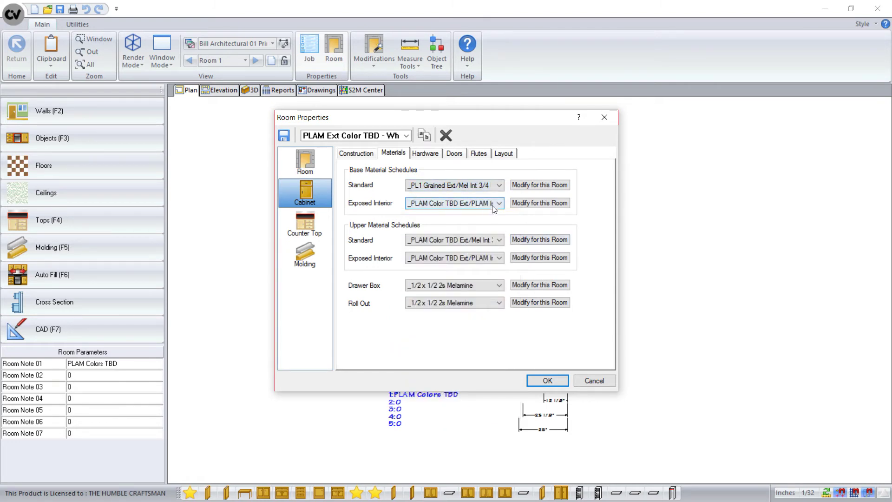
pyautogui.click(492, 204)
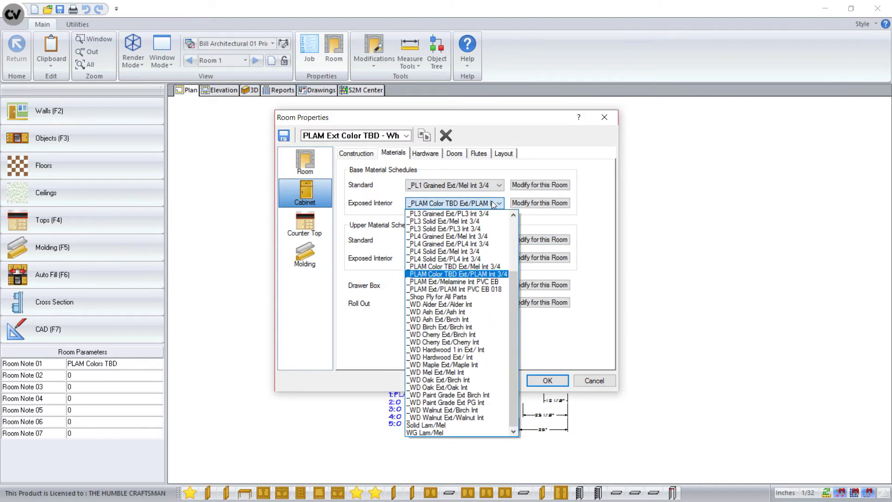
pyautogui.scroll(4, 468, 244)
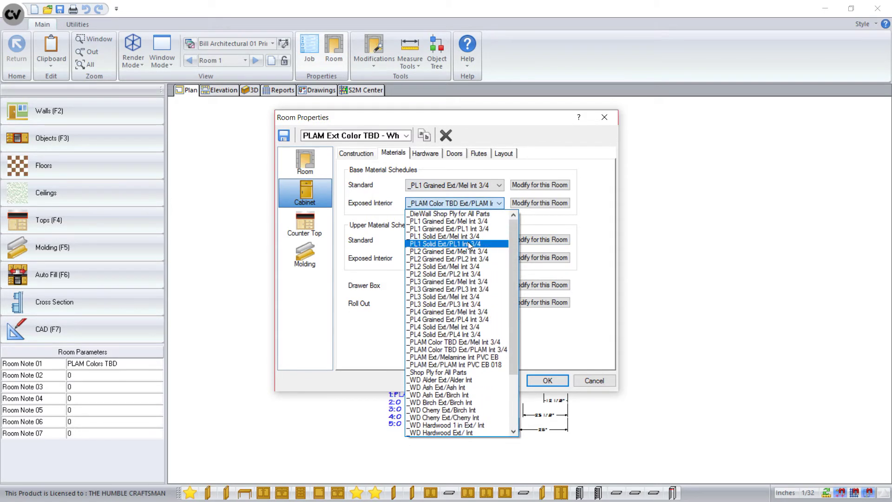
pyautogui.click(439, 229)
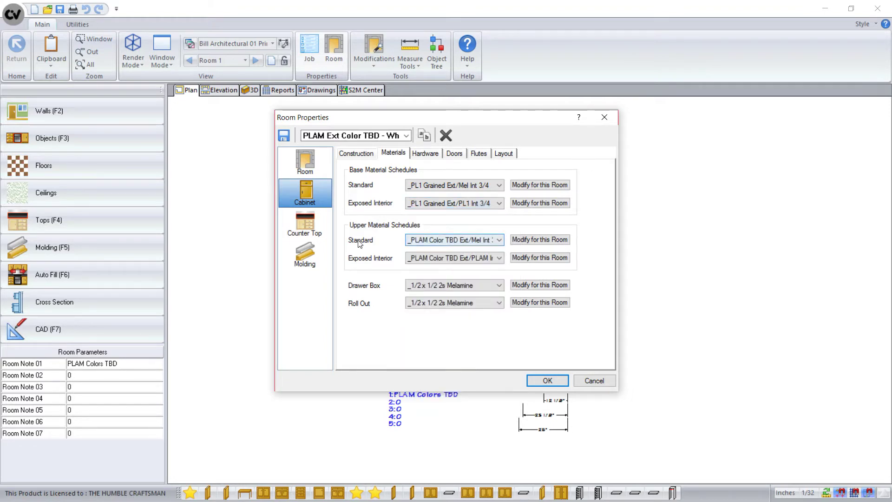
# Step: Set the upper cabinet material schedules to _PL2 Solid Ext/Mel Int 3/4 for Standard and _PL2 Solid Ext/PL2 Int 3/4 for Exposed Interior
pyautogui.click(499, 240)
pyautogui.scroll(2, 450, 280)
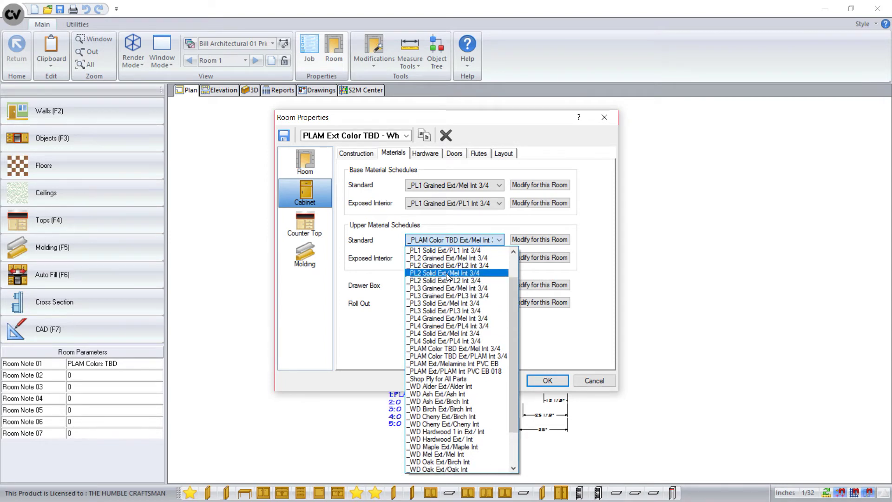
pyautogui.click(446, 273)
pyautogui.click(460, 257)
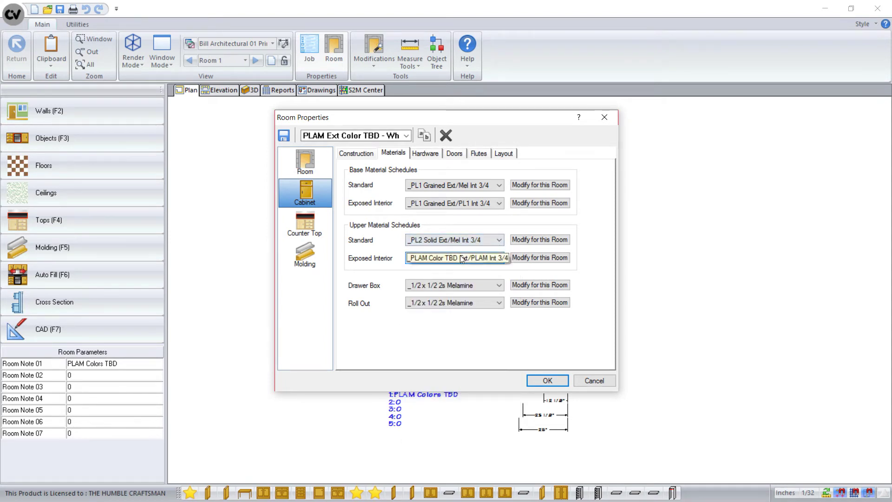
pyautogui.scroll(2, 465, 281)
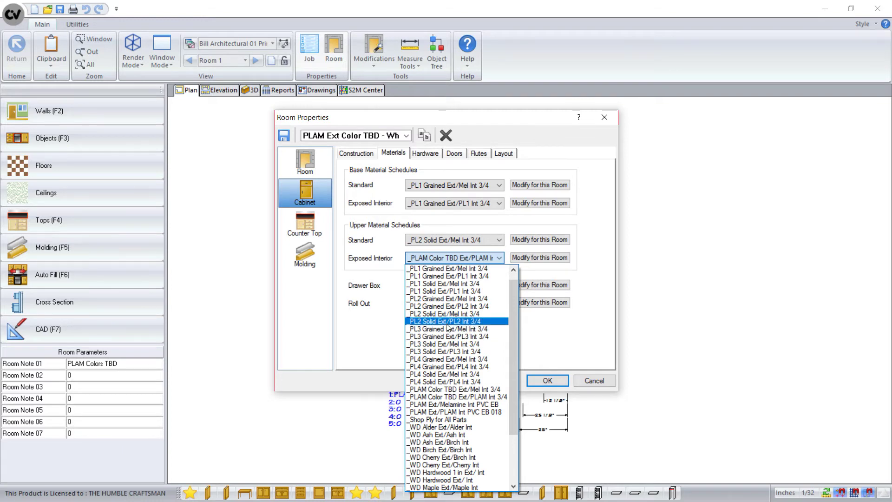
pyautogui.click(448, 321)
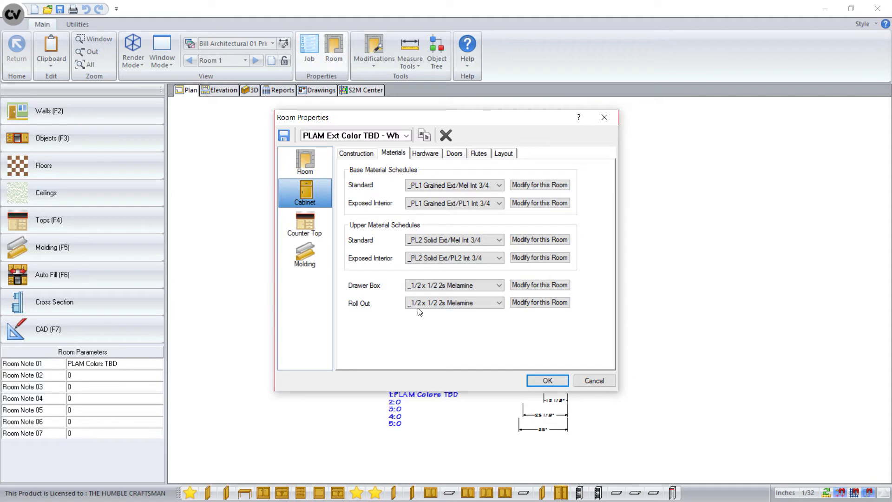
# Step: Set the room's hardware schedules to _Chrome 4in C-Pull 3 x 1-1/2 CL pulls, _DS PRO 100 CC drawer guides and _Blum 120 Degree Euro hinges
pyautogui.click(435, 157)
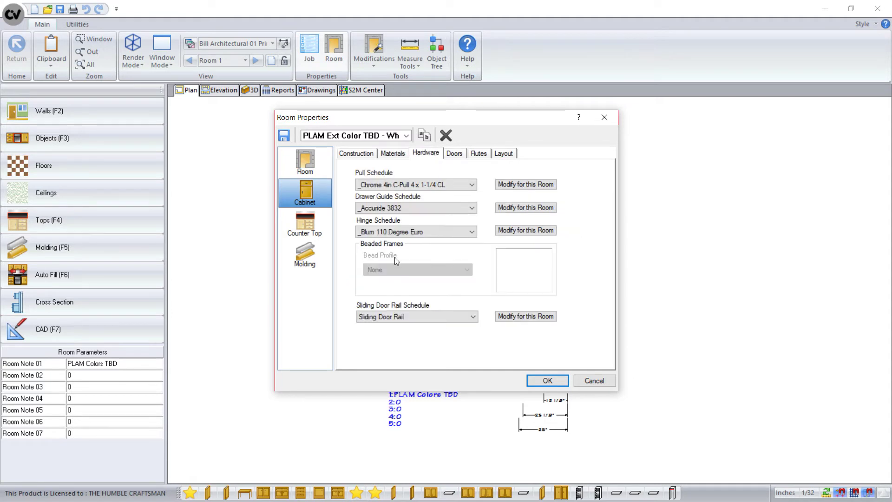
pyautogui.click(473, 185)
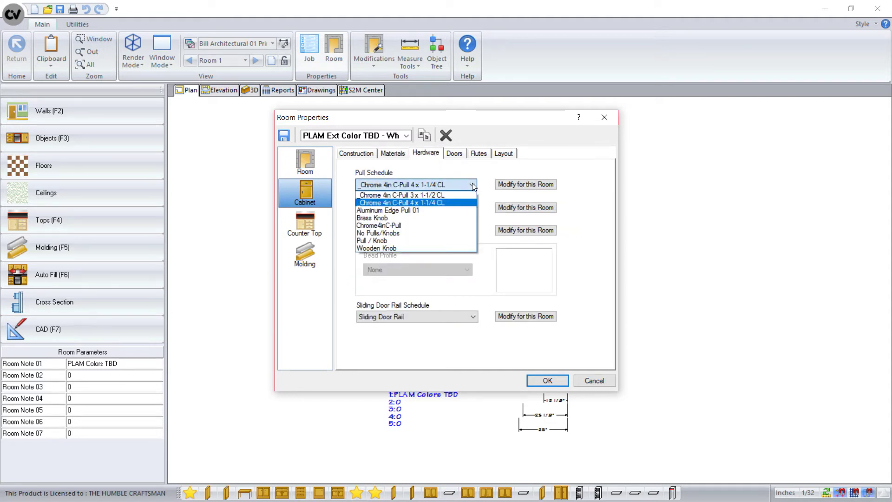
pyautogui.click(402, 195)
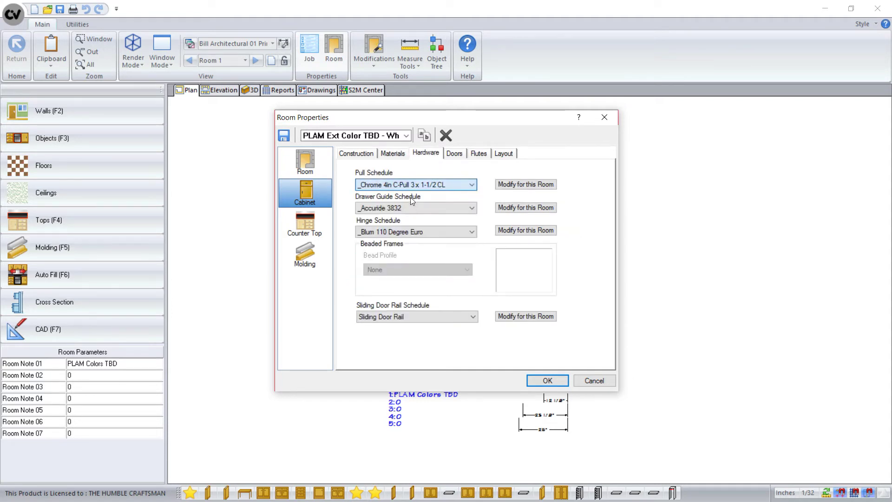
pyautogui.click(468, 208)
pyautogui.click(395, 226)
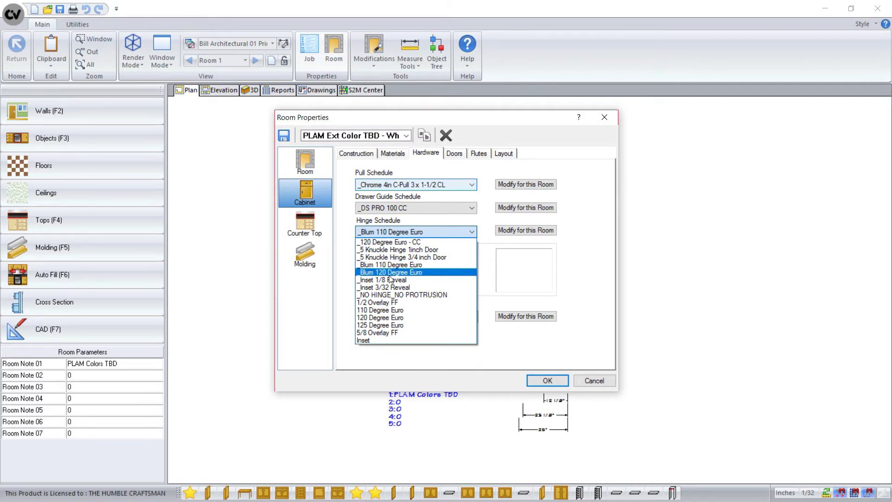
pyautogui.click(392, 273)
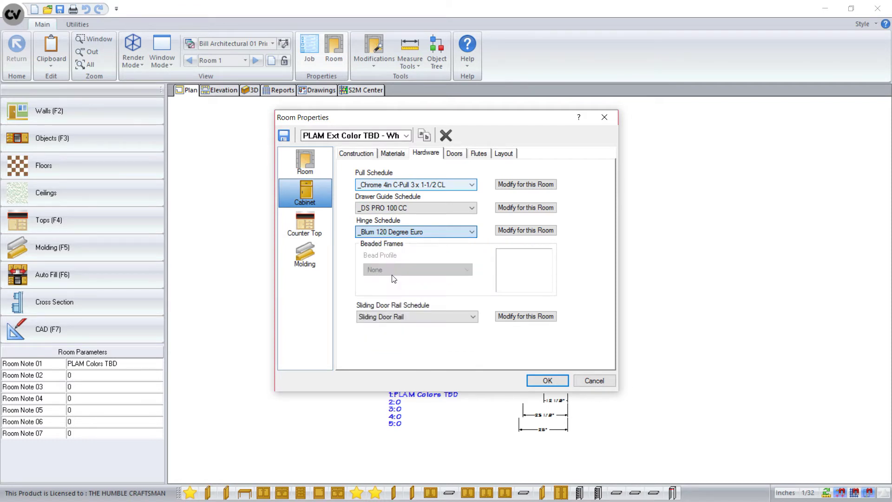
# Step: Set the material for all cabinet doors to _PL1 Grain Face/White Back 3mm PVC EB
pyautogui.click(454, 155)
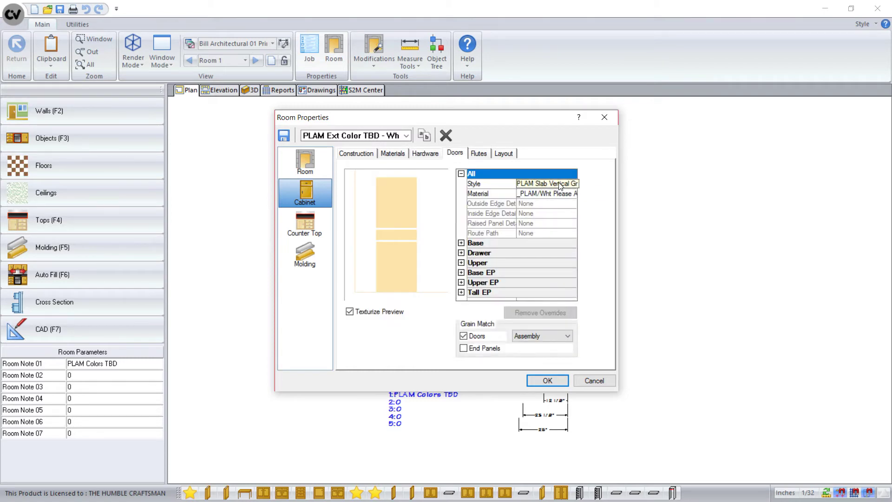
pyautogui.click(574, 193)
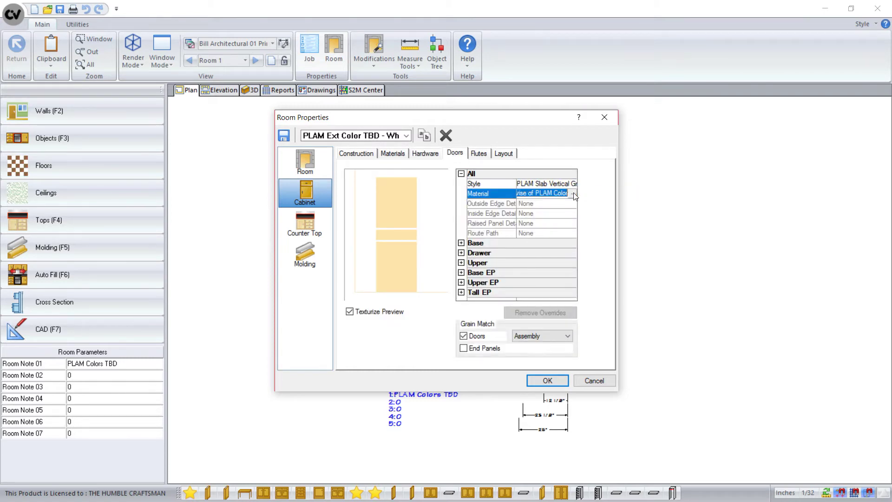
pyautogui.click(575, 193)
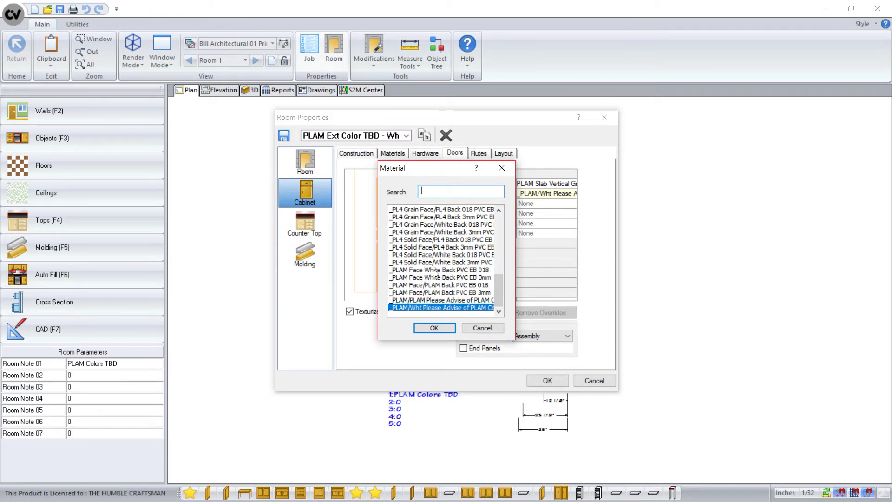
pyautogui.moveTo(500, 291); pyautogui.dragTo(498, 228)
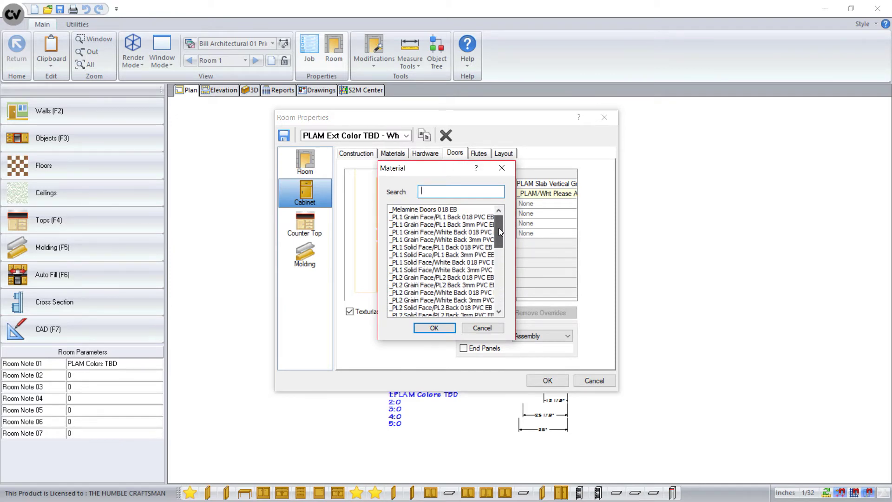
pyautogui.click(420, 241)
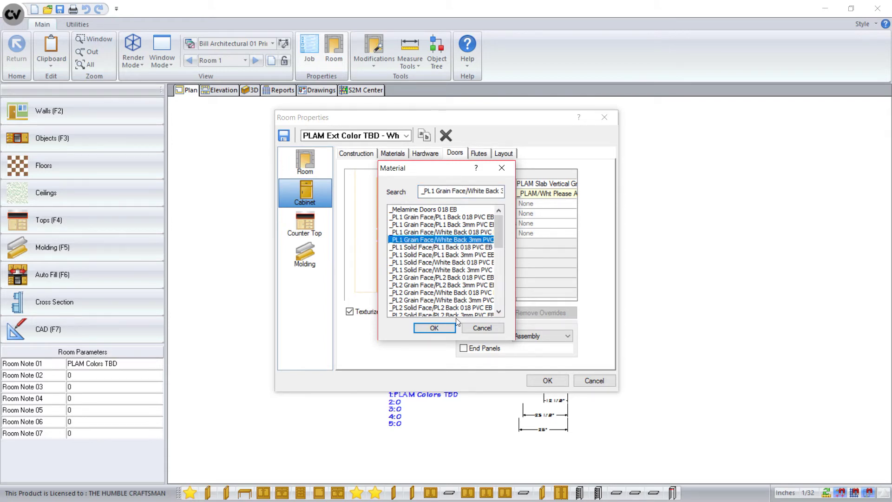
pyautogui.click(435, 328)
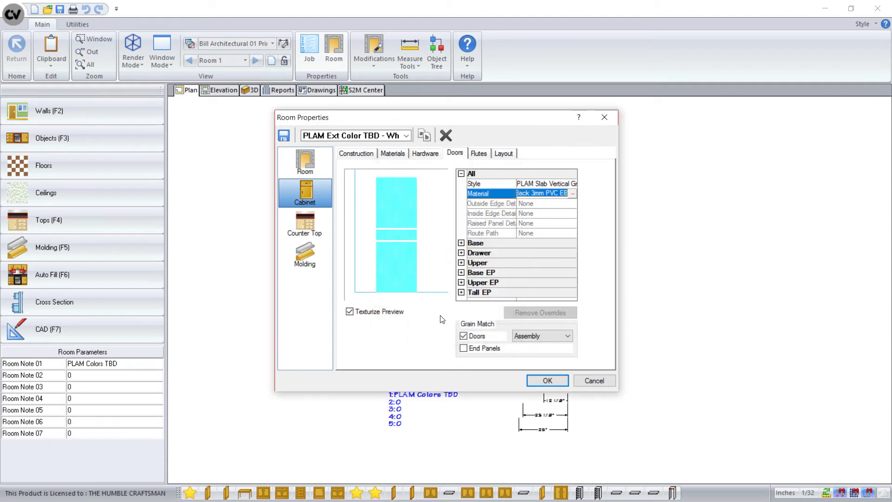
# Step: Override the upper door with the PLAM Slab Vertical Gr style in _PL2 Solid Face/White Back material, and apply the room properties
pyautogui.doubleClick(398, 200)
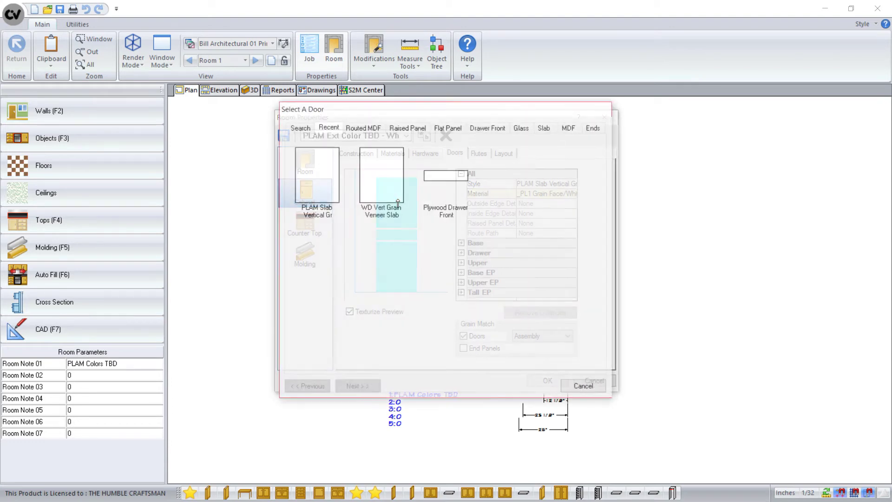
pyautogui.click(314, 171)
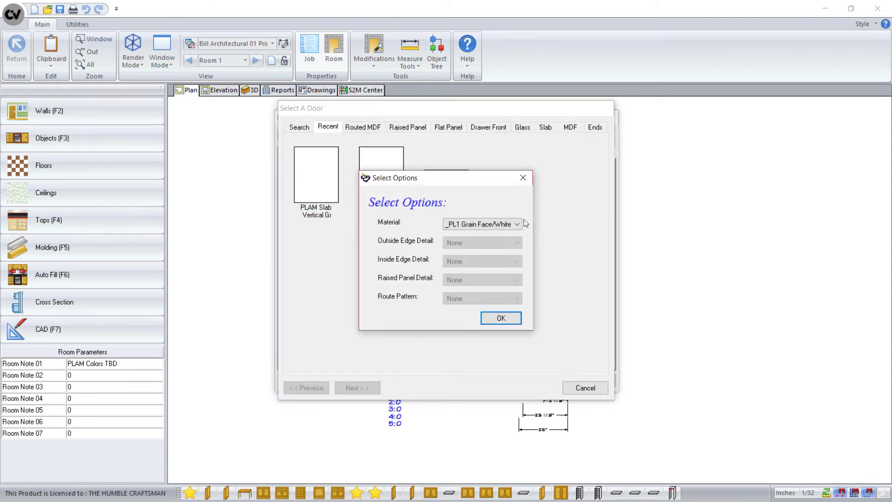
pyautogui.click(518, 224)
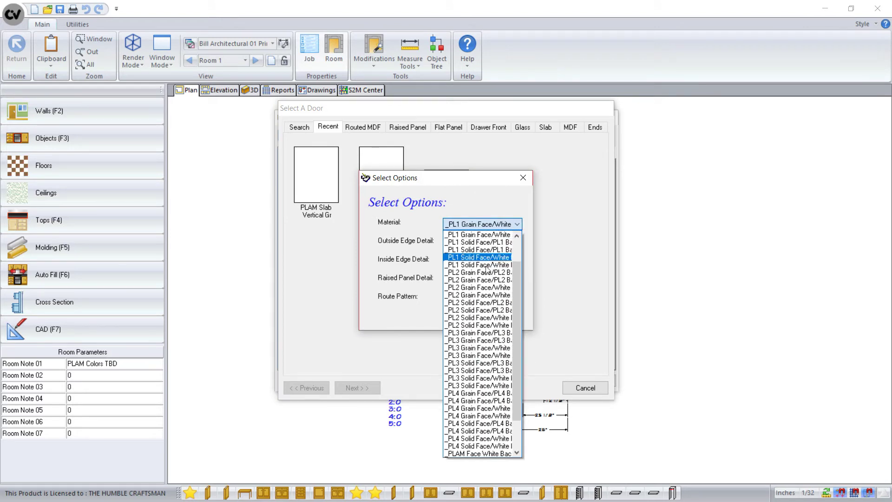
pyautogui.click(473, 326)
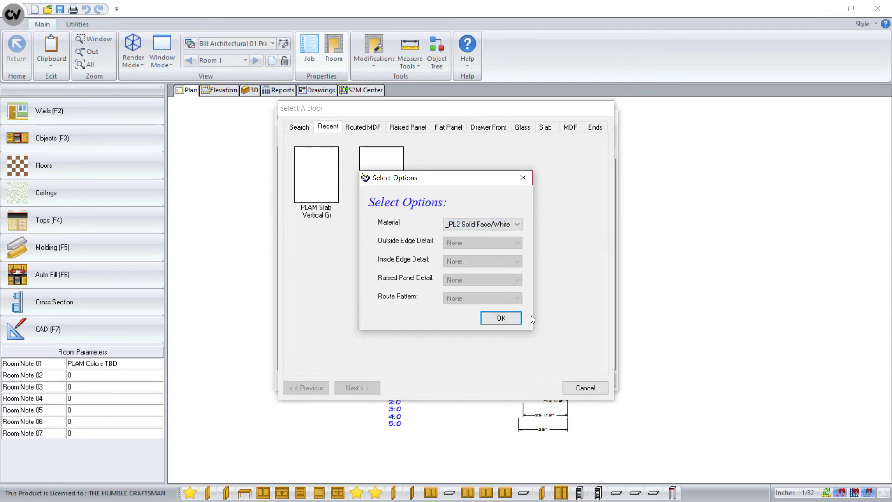
pyautogui.click(504, 318)
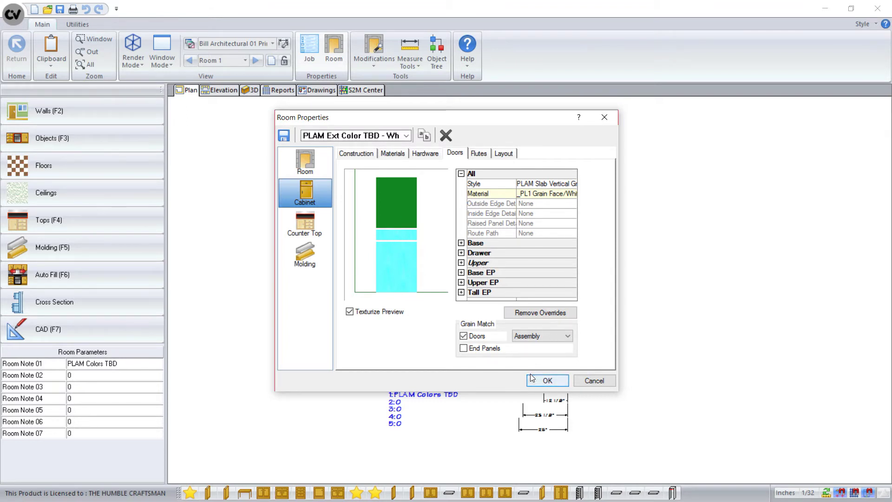
pyautogui.click(553, 381)
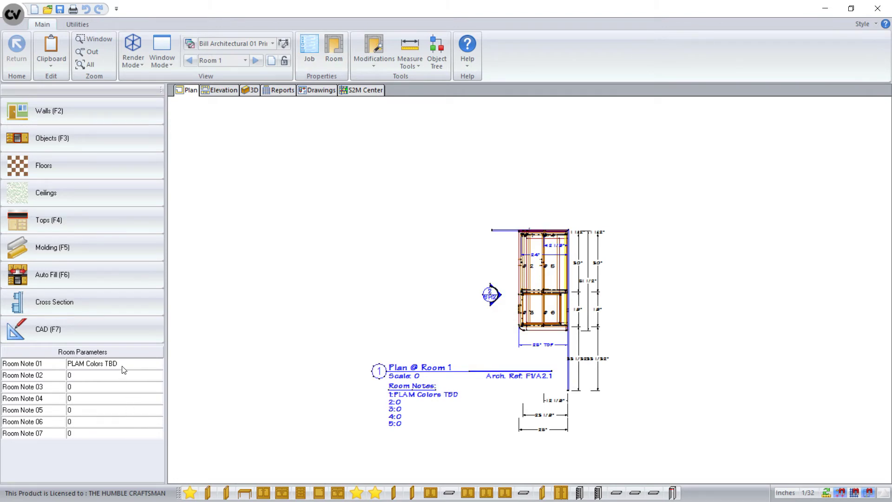
# Step: Change Room Note 01 to "PL-1 = Formica Something"
pyautogui.click(135, 364)
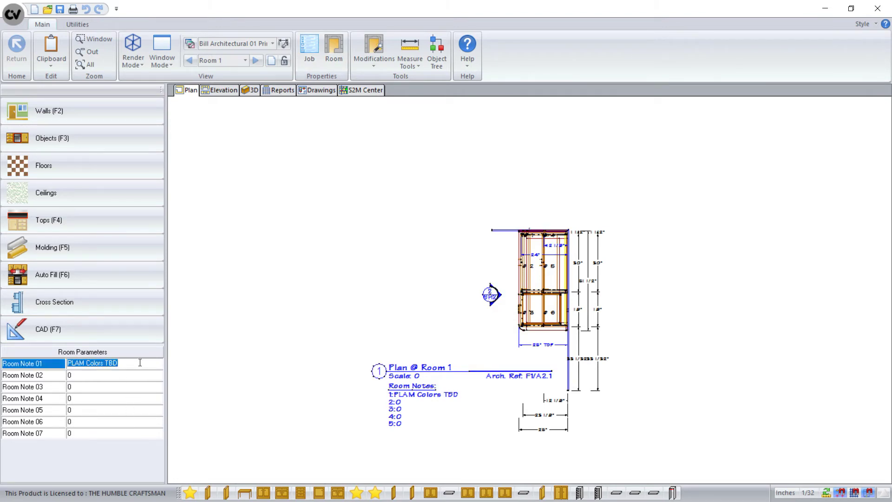
pyautogui.write('pl')
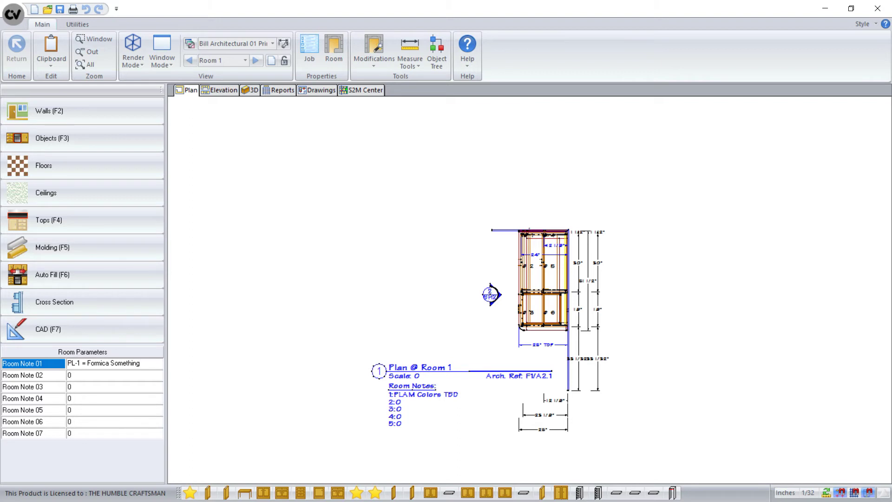
# Step: Set Room Note 02 to "PL-2 = Wilsonart Something" and Room Note 03 to "CT-1 = Formica Something Else"
pyautogui.press('Return')
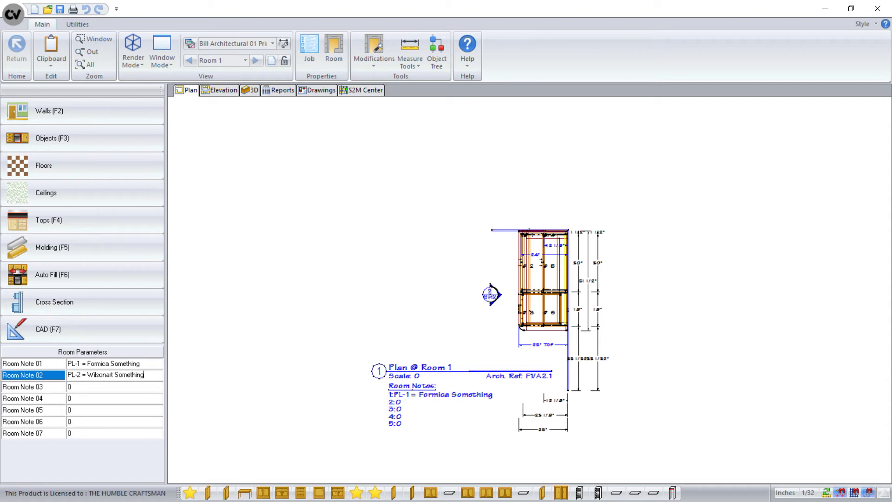
pyautogui.click(86, 389)
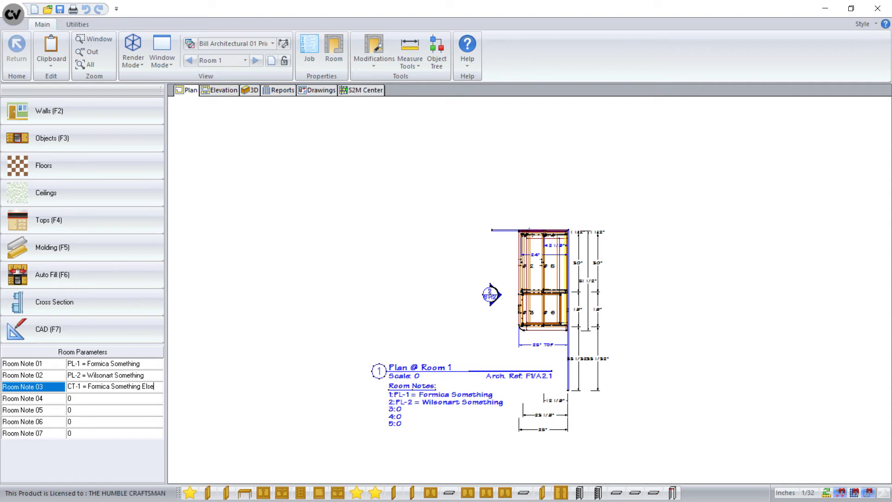
pyautogui.click(99, 401)
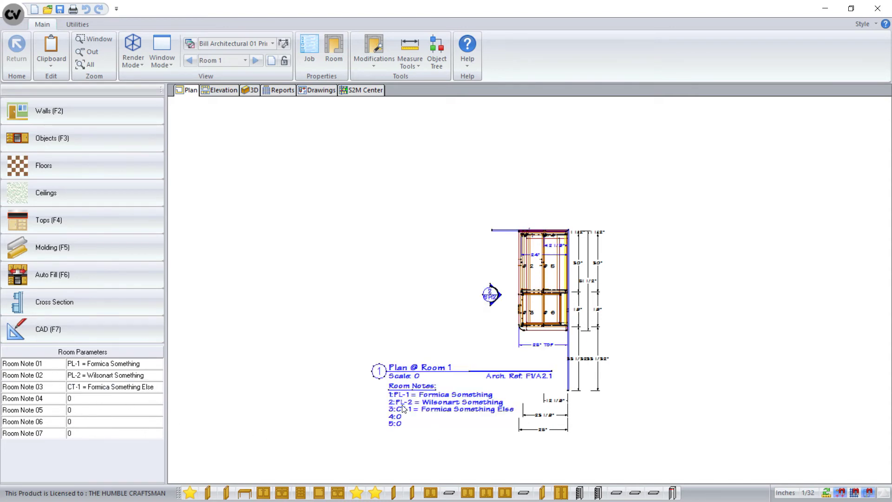
# Step: Open drawing sheet SH2 and check the room notes under the Room 1 plan and elevation
pyautogui.click(319, 89)
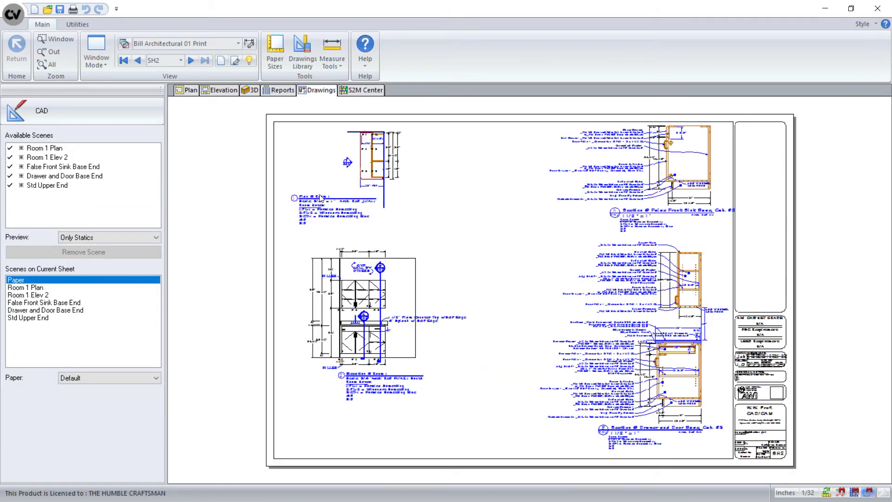
pyautogui.scroll(5, 321, 205)
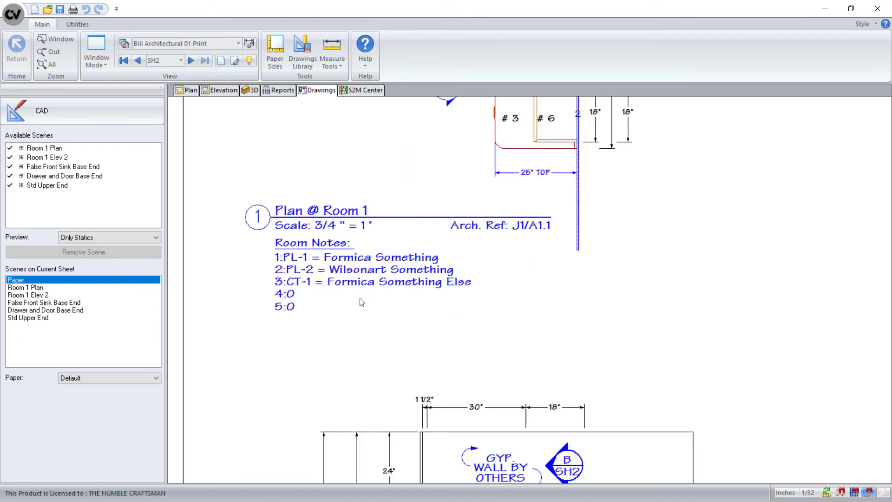
pyautogui.scroll(-4, 311, 168)
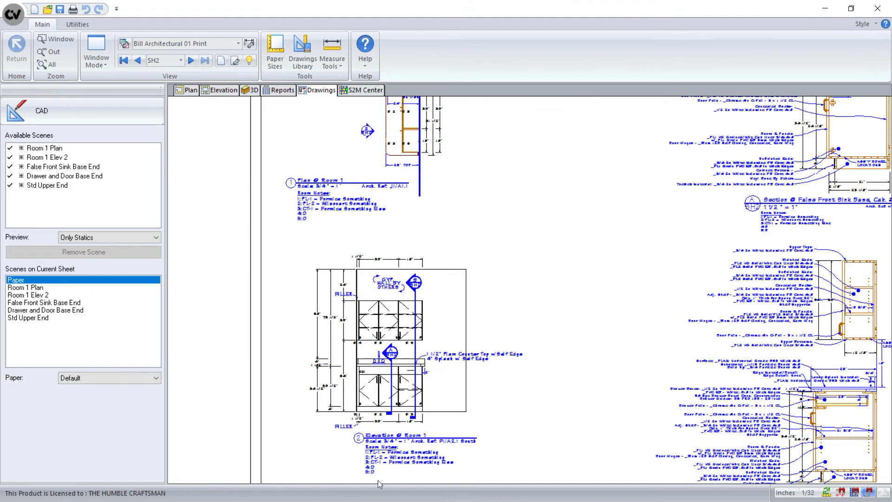
pyautogui.scroll(3, 378, 481)
pyautogui.scroll(2, 343, 356)
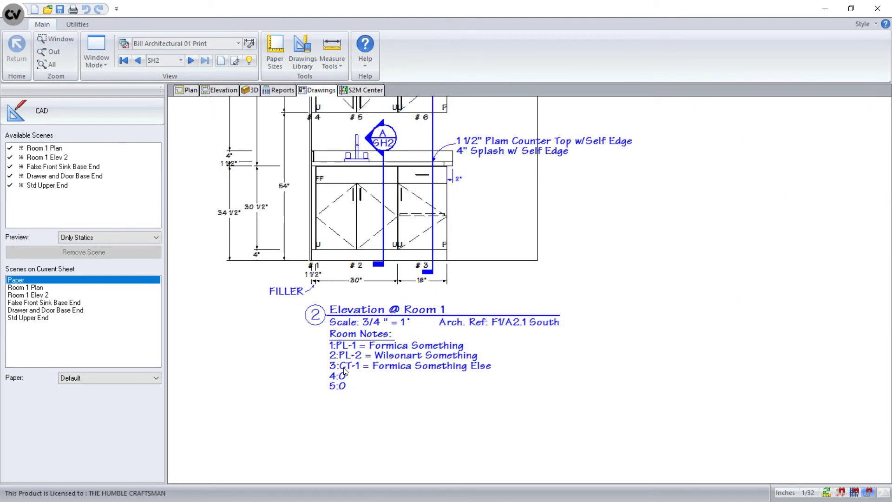
pyautogui.scroll(-5, 346, 371)
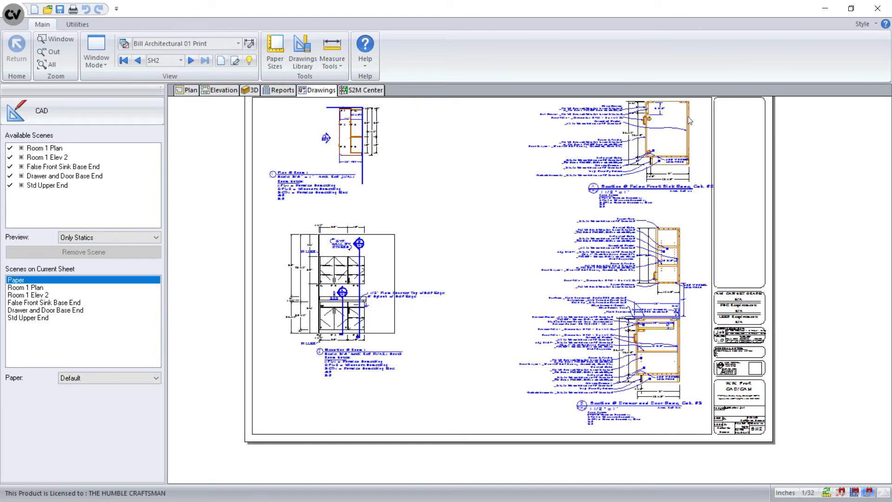
# Step: Examine the room notes, material and hardware callouts on the Drawer and Door Base section of cabinet #3
pyautogui.scroll(2, 642, 385)
pyautogui.scroll(1, 643, 386)
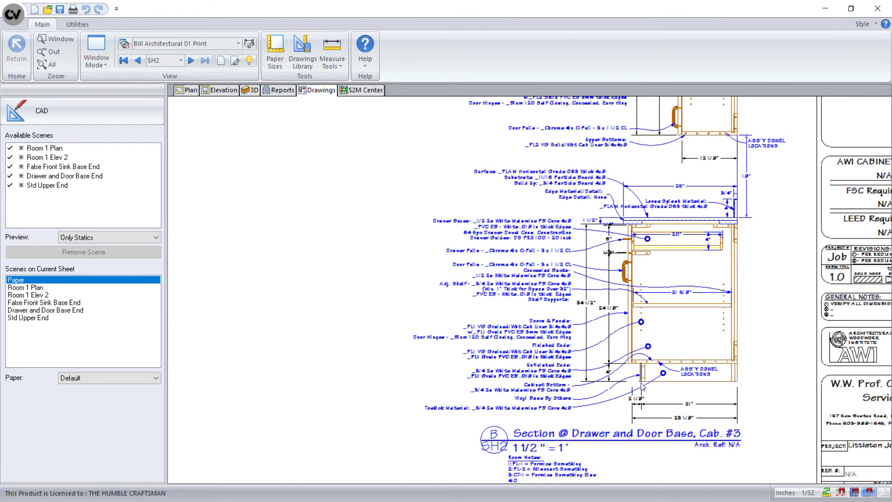
pyautogui.scroll(-1, 563, 421)
pyautogui.scroll(2, 508, 417)
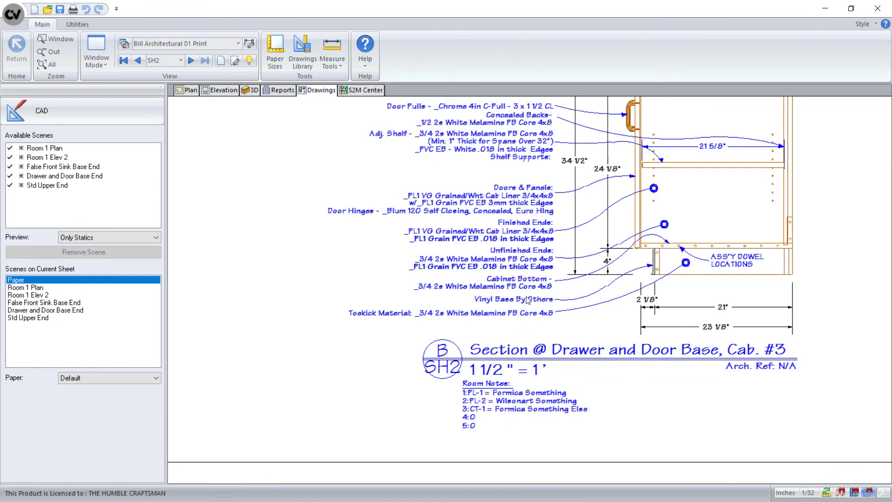
pyautogui.scroll(1, 526, 298)
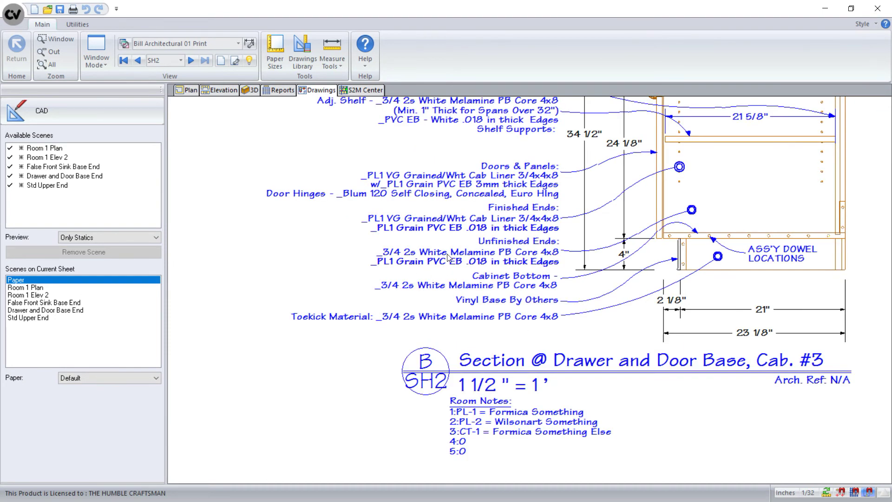
pyautogui.scroll(1, 466, 256)
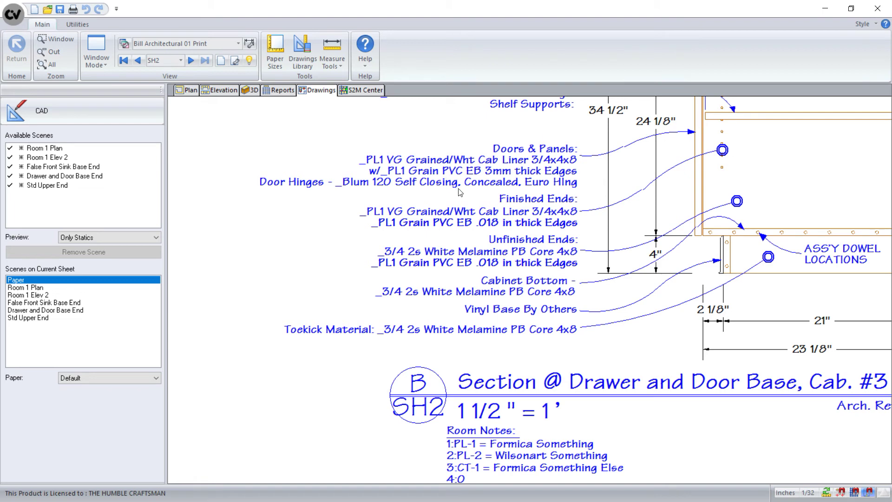
pyautogui.scroll(3, 524, 147)
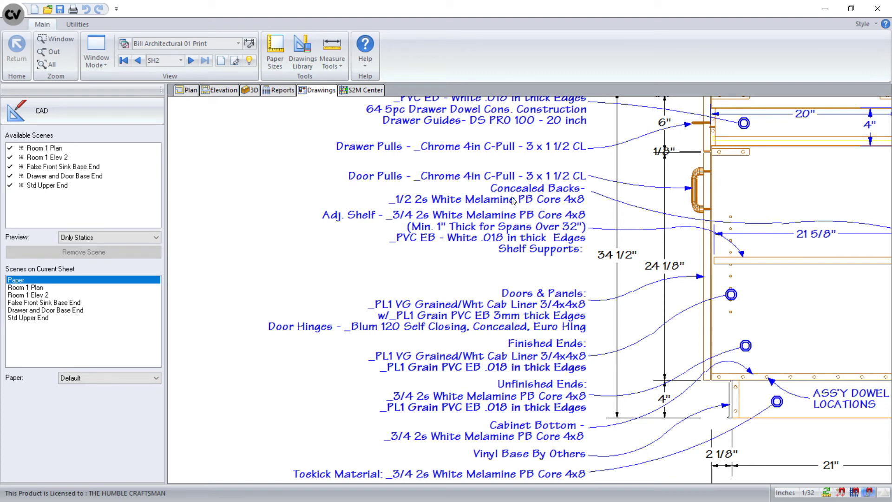
pyautogui.scroll(-3, 514, 189)
pyautogui.scroll(3, 580, 170)
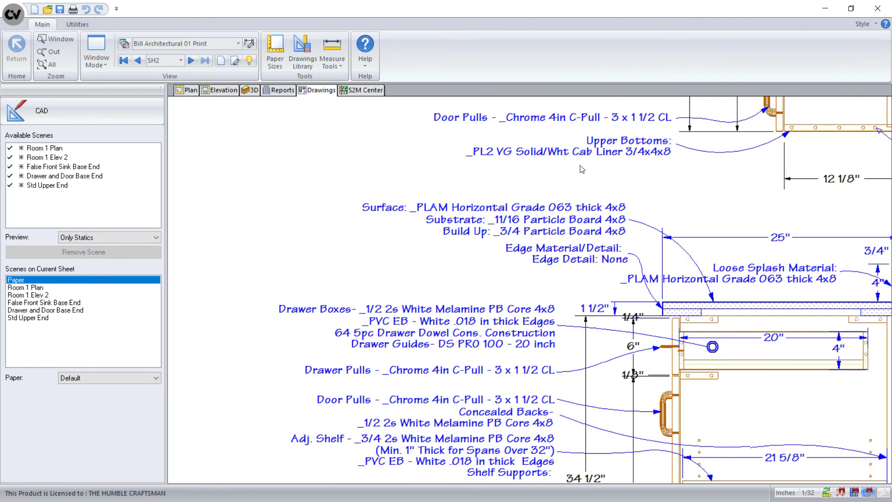
# Step: Examine the material, door and hardware callouts on the upper cabinet section above the countertop
pyautogui.middleClick(706, 224)
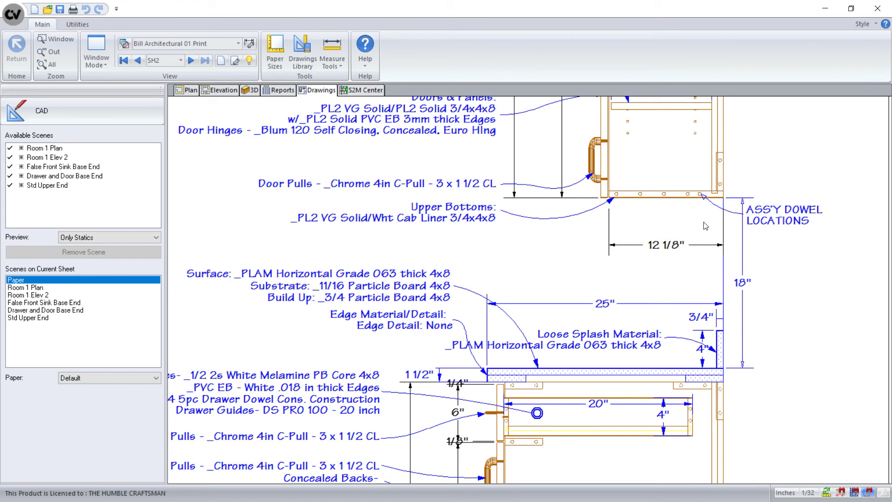
pyautogui.middleClick(416, 156)
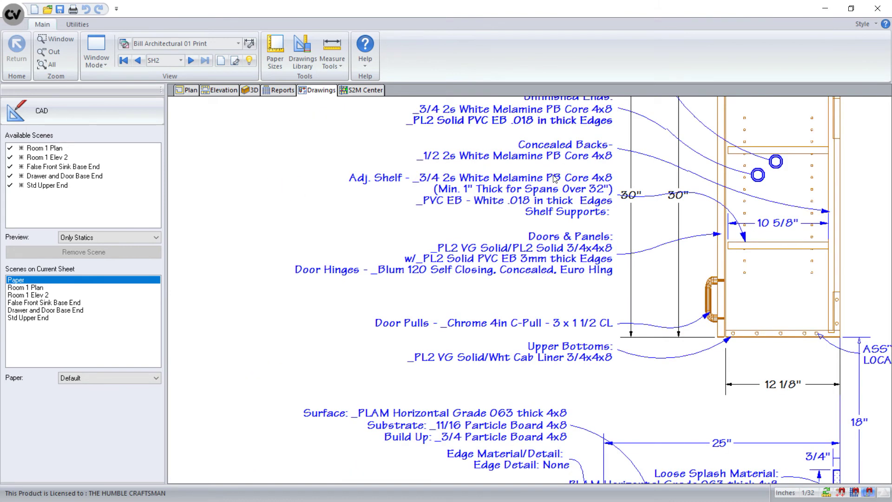
pyautogui.middleClick(552, 195)
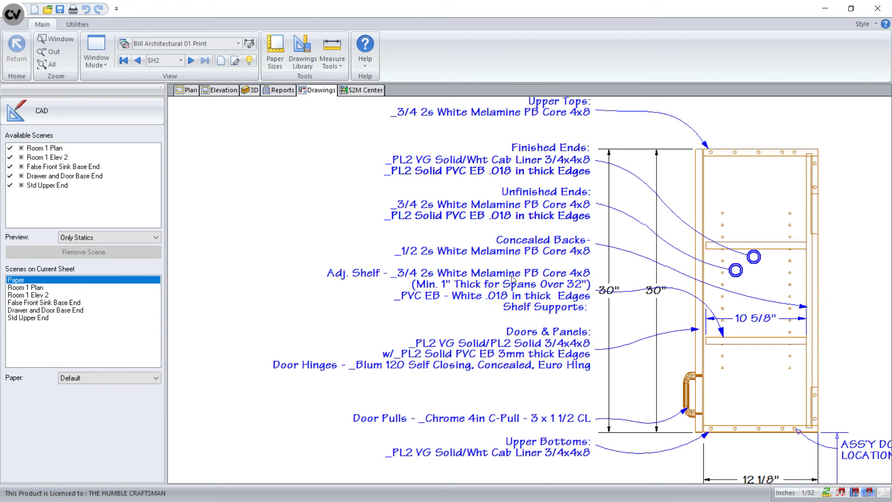
pyautogui.middleClick(514, 194)
# Step: Examine the material and hardware callouts on the False Front Sink Base section of cabinet #2
pyautogui.scroll(3, 529, 189)
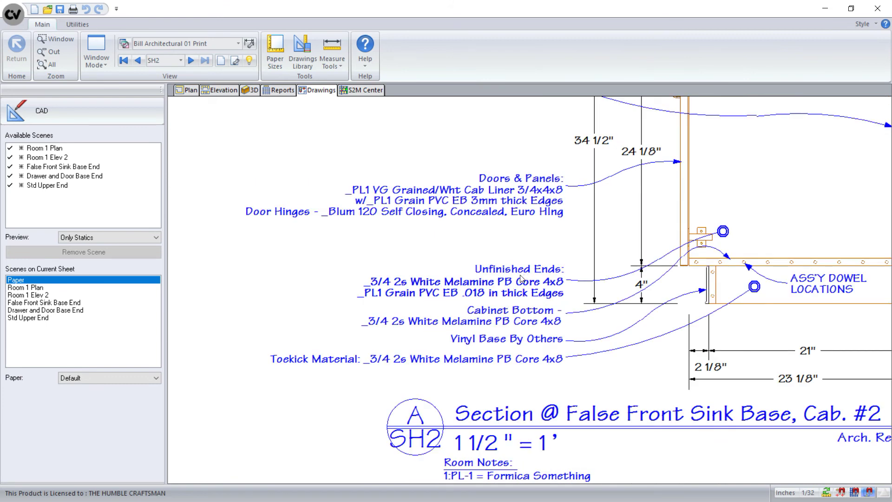
pyautogui.middleClick(411, 277)
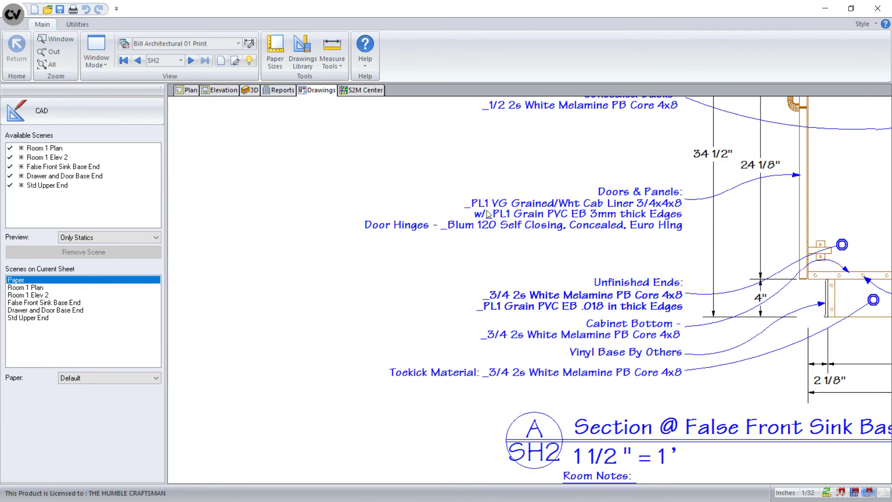
pyautogui.middleClick(640, 168)
pyautogui.middleClick(500, 123)
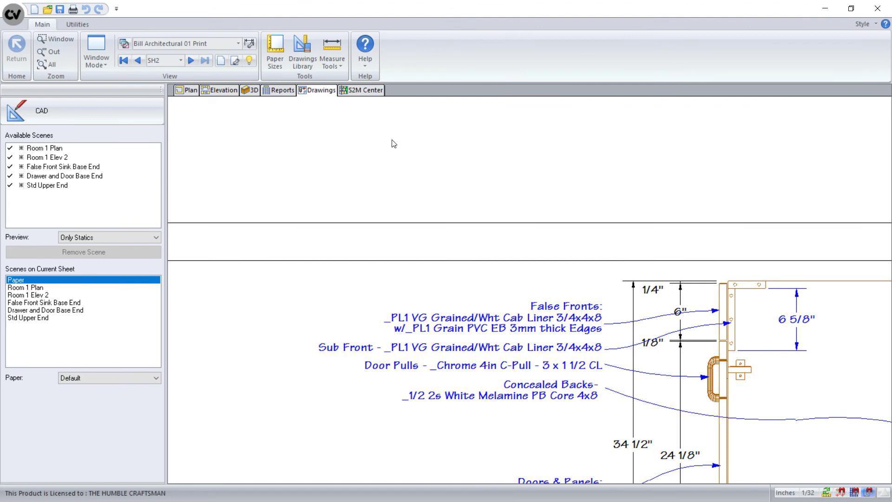
pyautogui.scroll(-2, 419, 146)
pyautogui.scroll(-4, 421, 150)
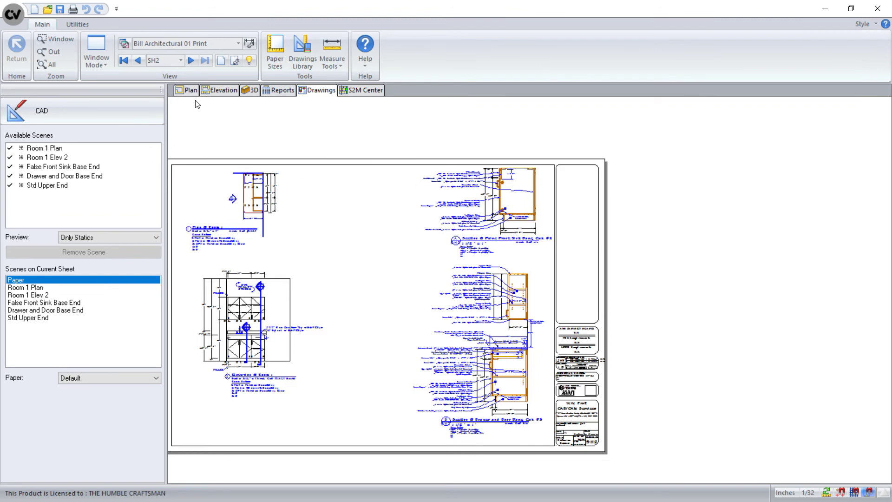
pyautogui.middleClick(267, 124)
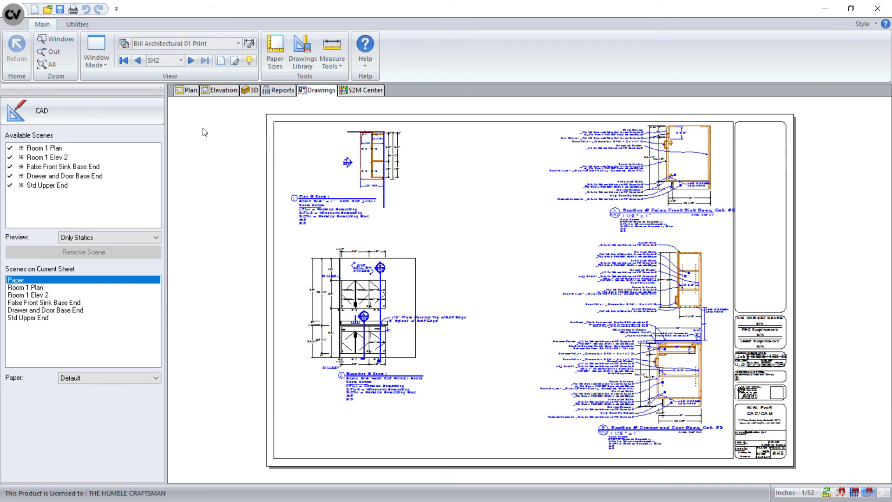
pyautogui.click(185, 91)
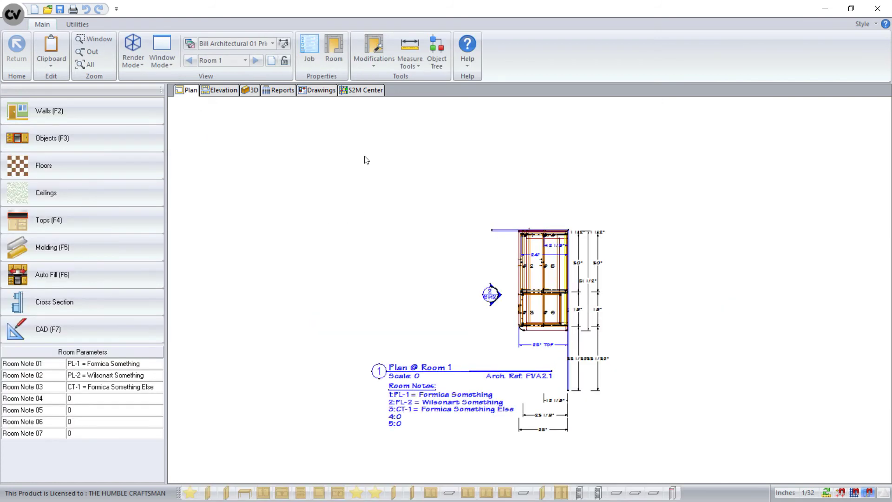
pyautogui.click(335, 59)
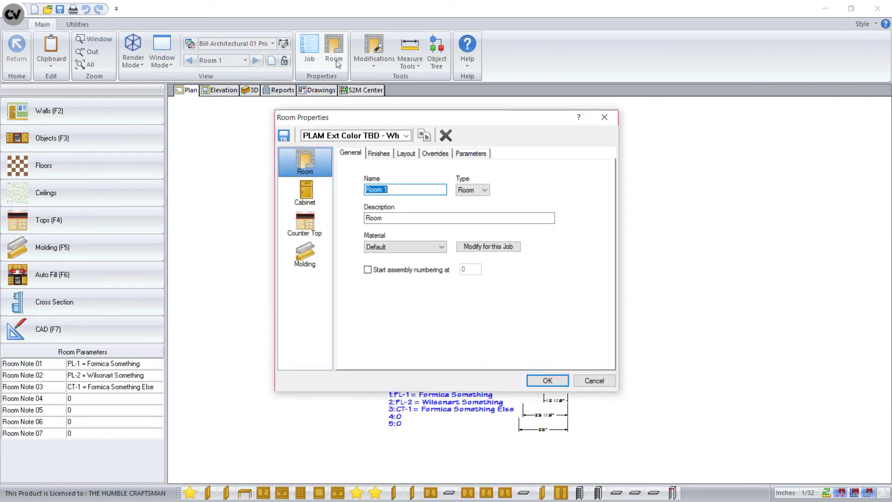
pyautogui.click(593, 382)
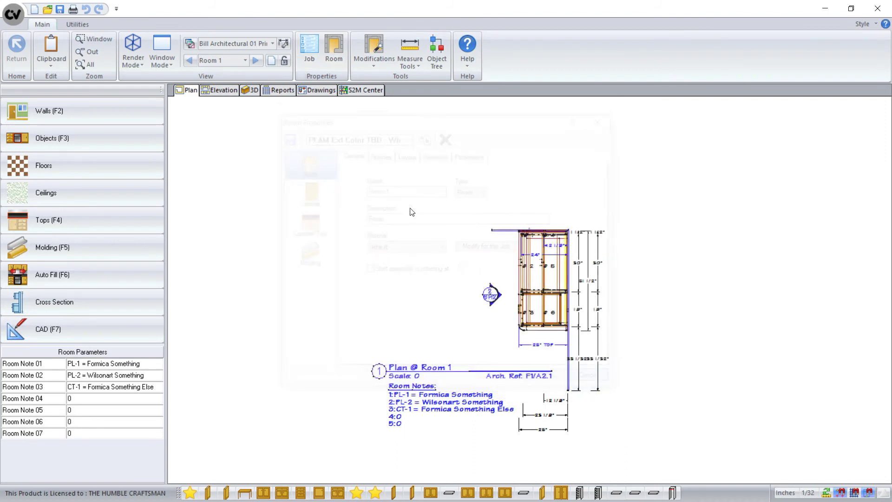
# Step: Display the job's S2M parts list and sort the parts by material
pyautogui.click(362, 91)
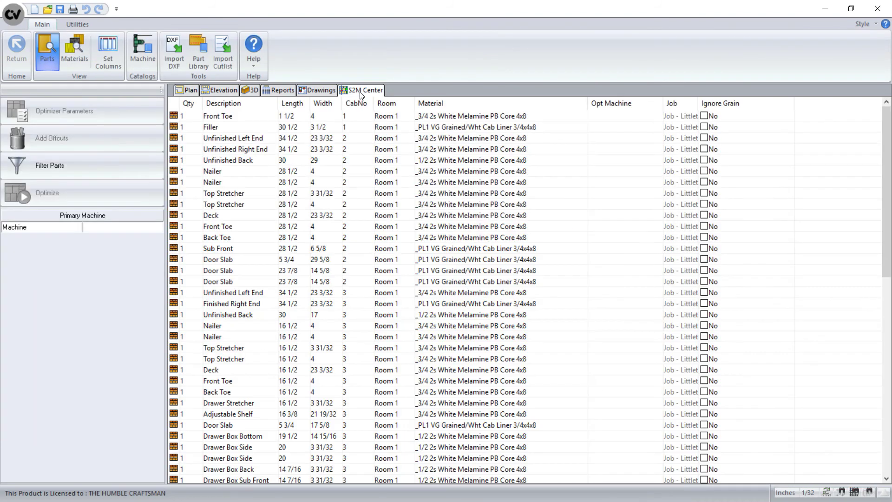
pyautogui.click(450, 103)
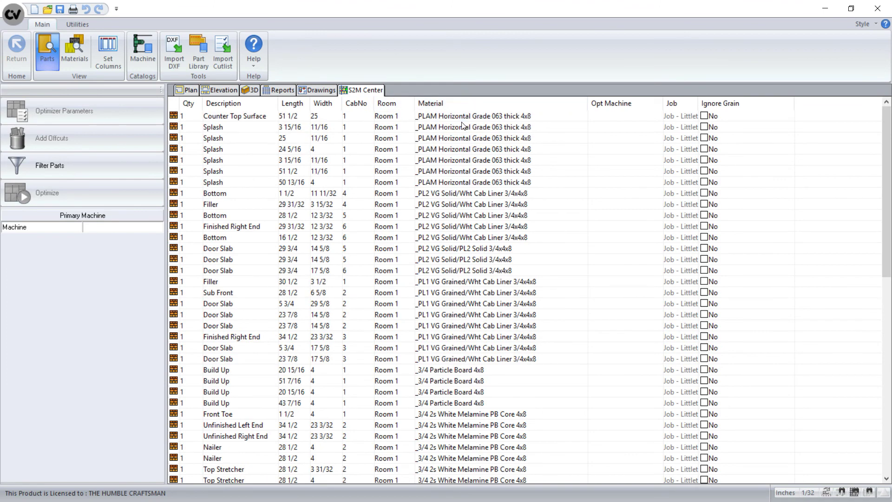
pyautogui.scroll(-2, 467, 186)
pyautogui.click(434, 252)
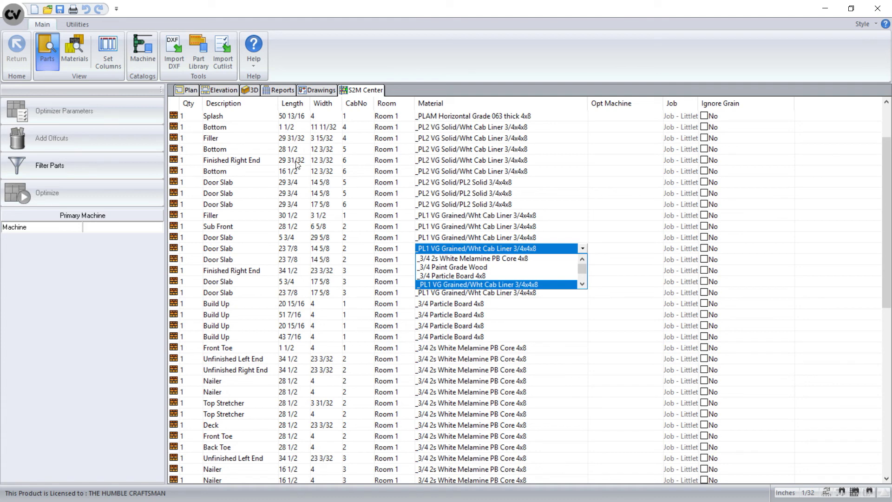
# Step: Set the primary machine to Default Saw
pyautogui.click(150, 227)
pyautogui.click(157, 227)
pyautogui.click(132, 249)
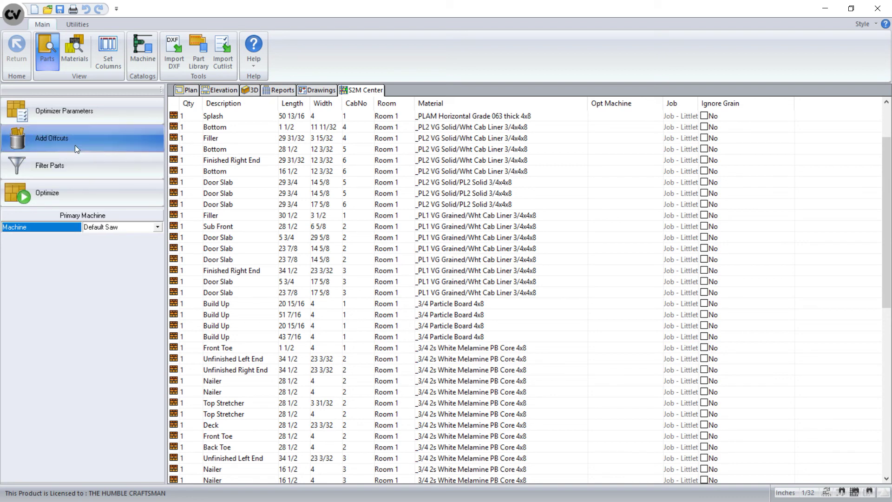
# Step: Optimize all the listed parts for the saw and accept the finished optimization run
pyautogui.scroll(-11, 374, 129)
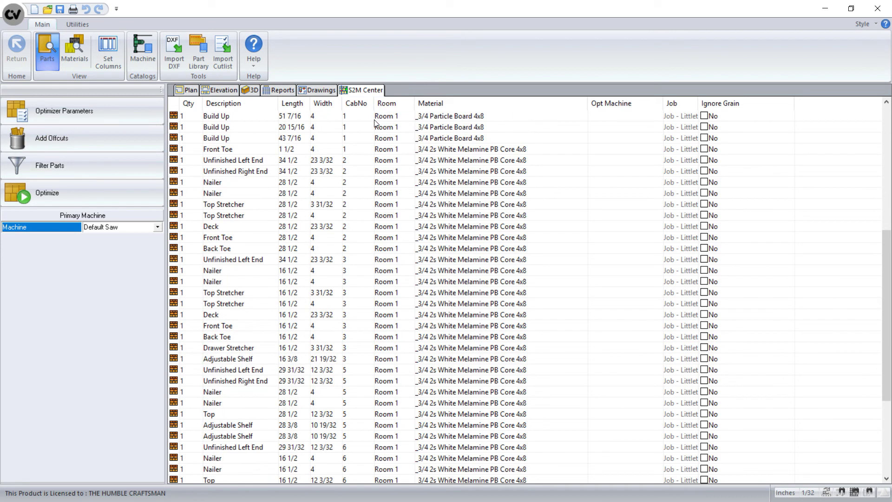
pyautogui.scroll(11, 375, 130)
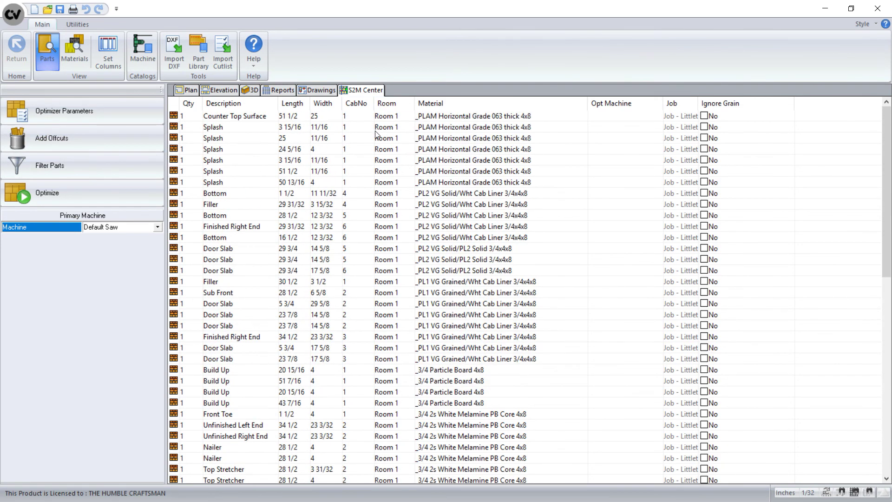
pyautogui.click(103, 197)
pyautogui.click(458, 339)
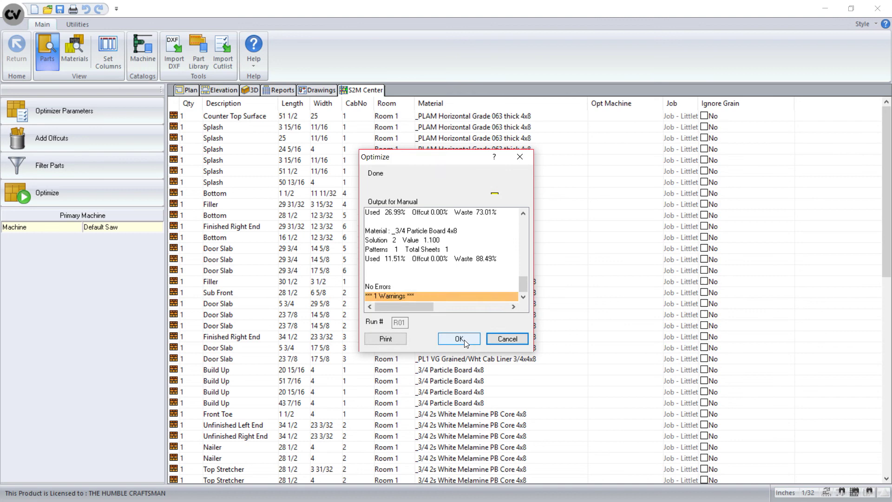
pyautogui.click(465, 339)
# Step: Examine the cut patterns for both _3/4 2s White Melamine PB Core 4x8 sheets and the _PL1 VG Grained/Wht Cab Liner 3/4x4x8 sheet
pyautogui.click(97, 124)
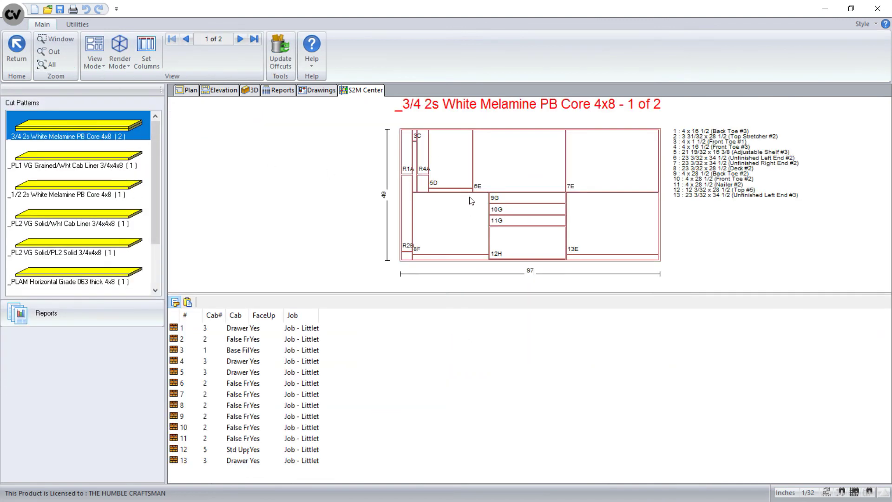
pyautogui.click(240, 39)
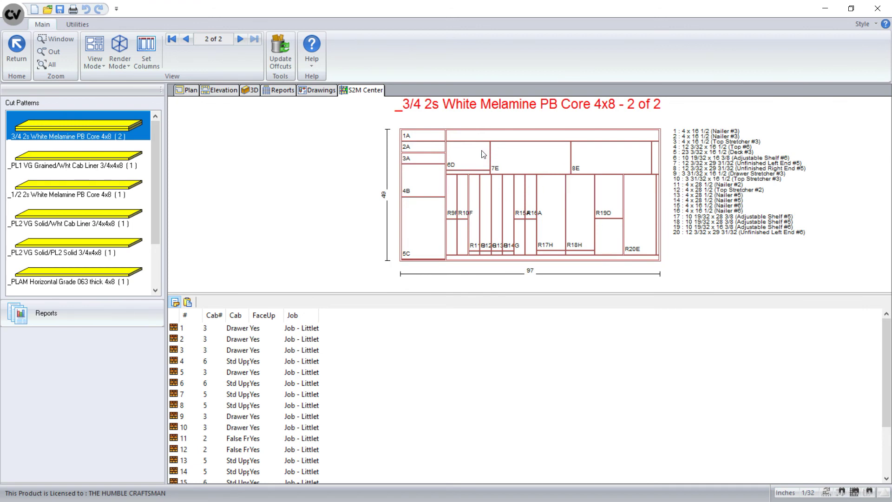
pyautogui.click(107, 166)
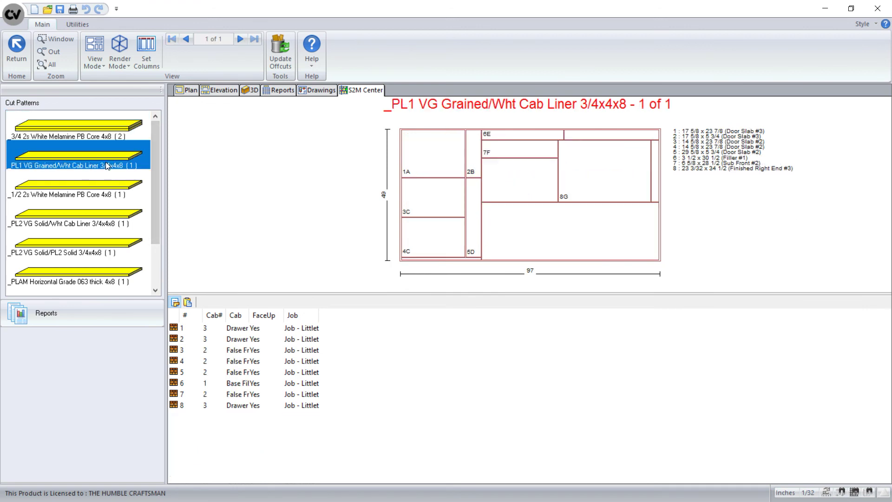
# Step: Examine the cut patterns for the _1/2 2s White Melamine, both _PL2 VG Solid, the _PLAM Horizontal Grade and the 11/16 and 3/4 Particle Board sheets
pyautogui.click(93, 195)
pyautogui.click(88, 223)
pyautogui.click(77, 245)
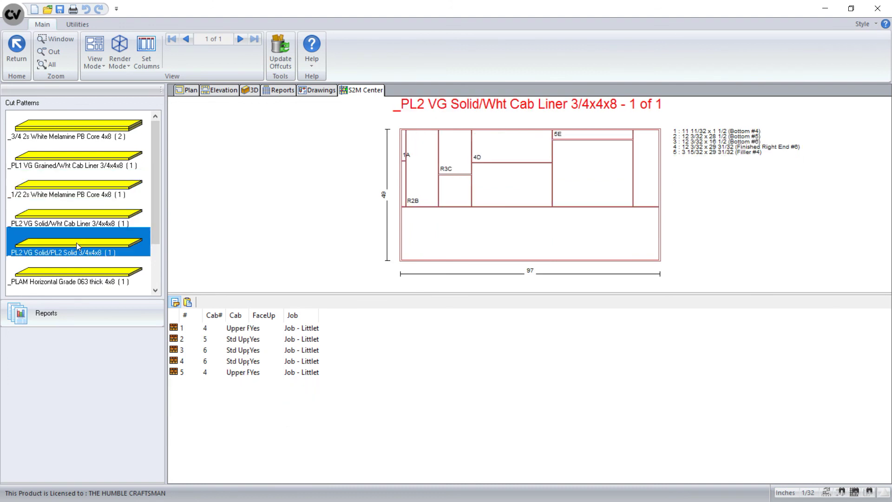
pyautogui.click(77, 275)
pyautogui.scroll(-2, 84, 265)
pyautogui.click(95, 259)
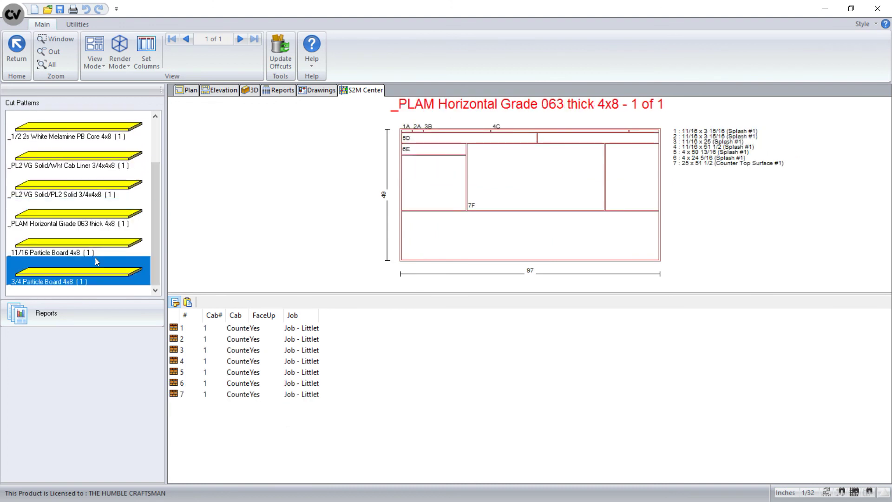
pyautogui.click(99, 247)
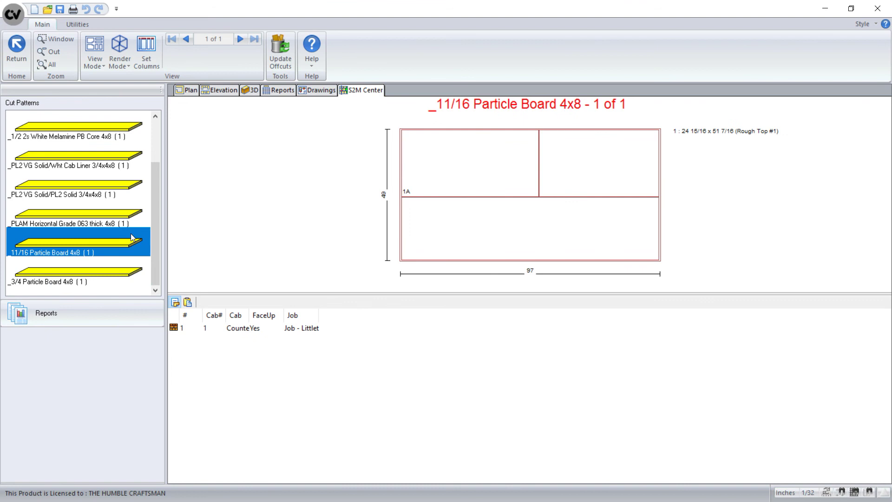
pyautogui.scroll(2, 139, 195)
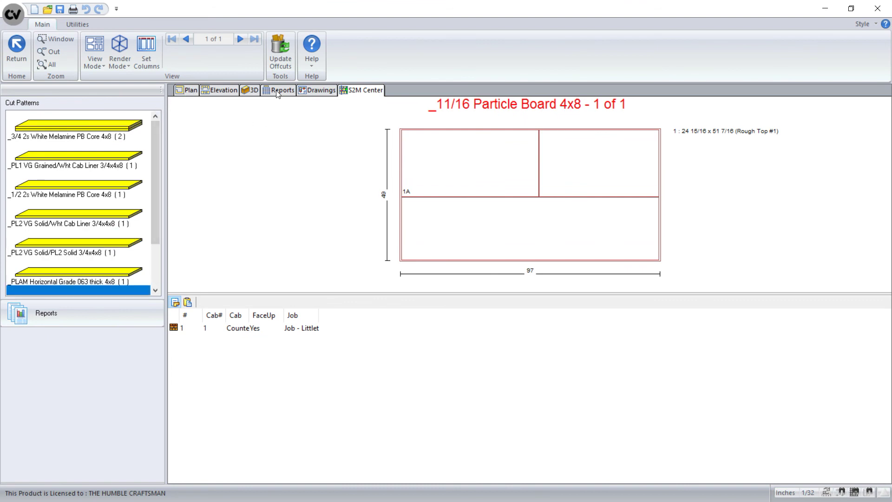
# Step: Leave the optimization for the room plan without generating NC or label data, and display the SH2 drawing sheet
pyautogui.click(185, 91)
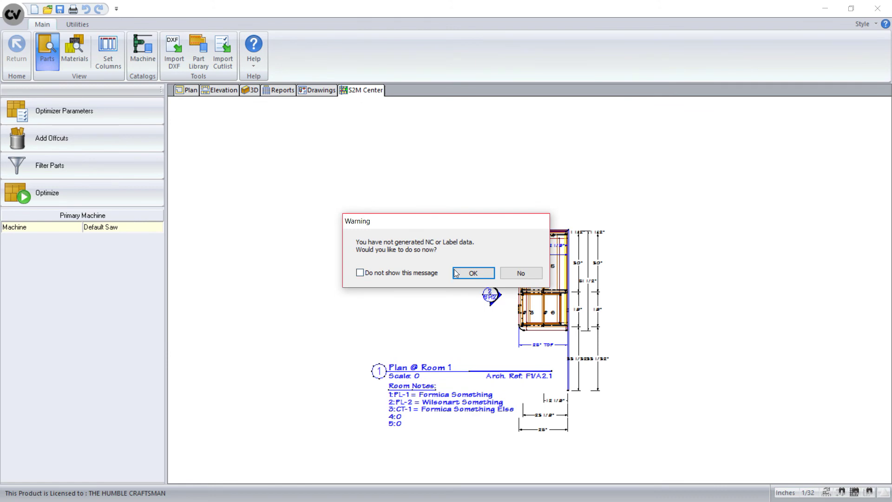
pyautogui.click(520, 274)
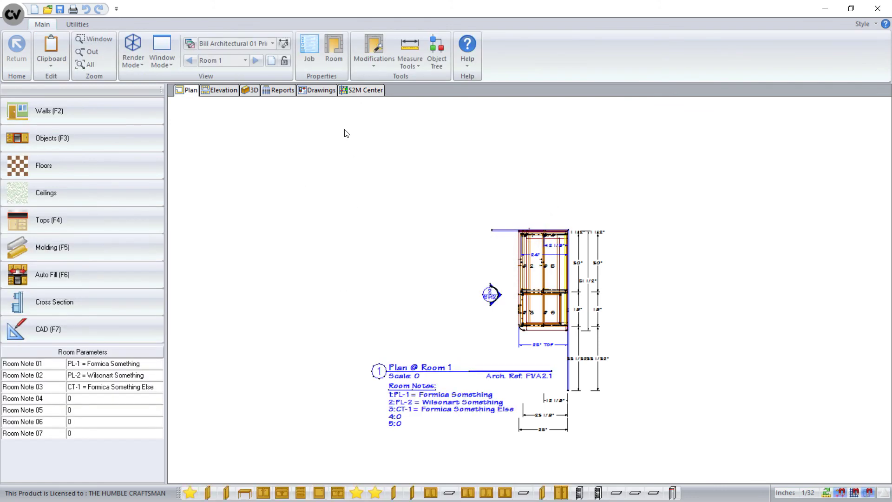
pyautogui.click(320, 90)
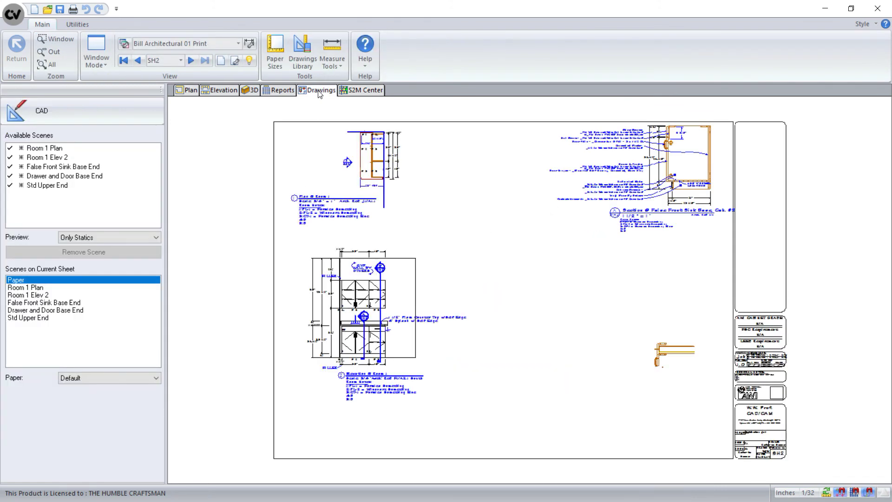